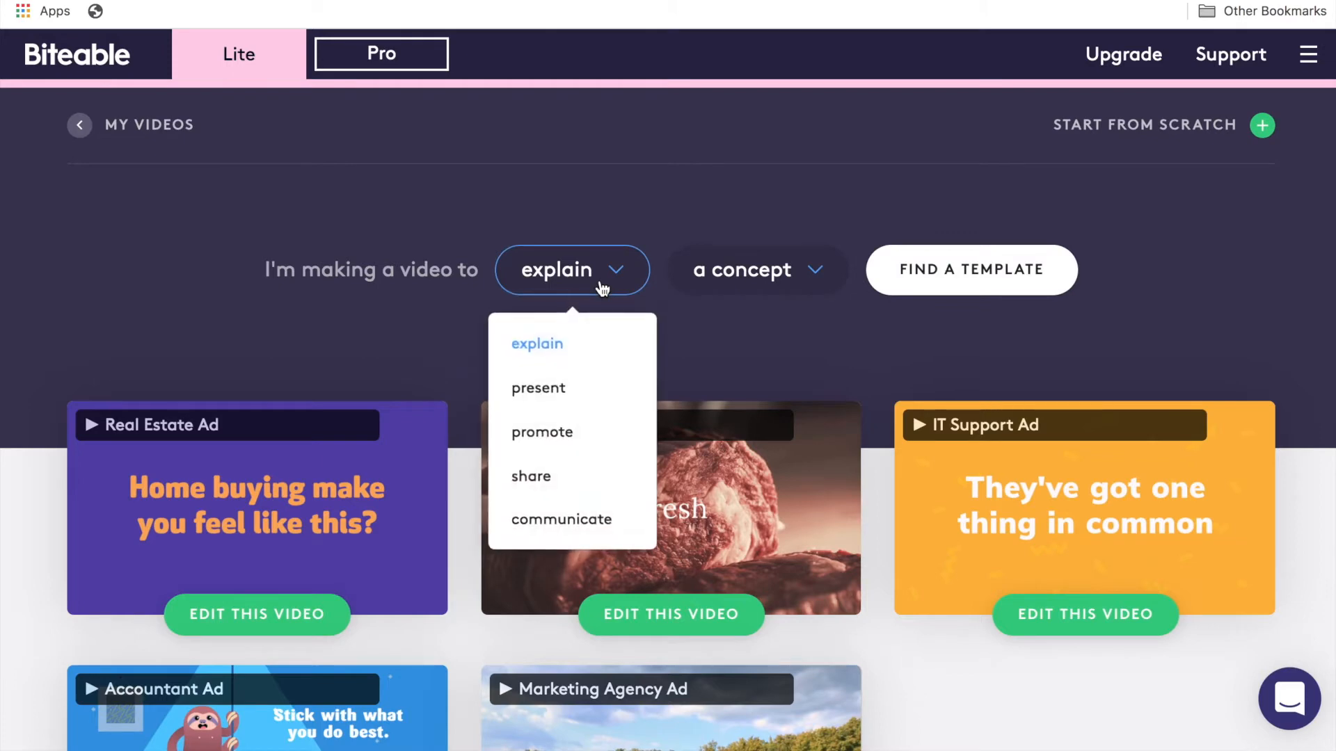
{"action": "left_click", "coordinate": [594, 392]}
{"action": "left_click", "coordinate": [800, 294]}
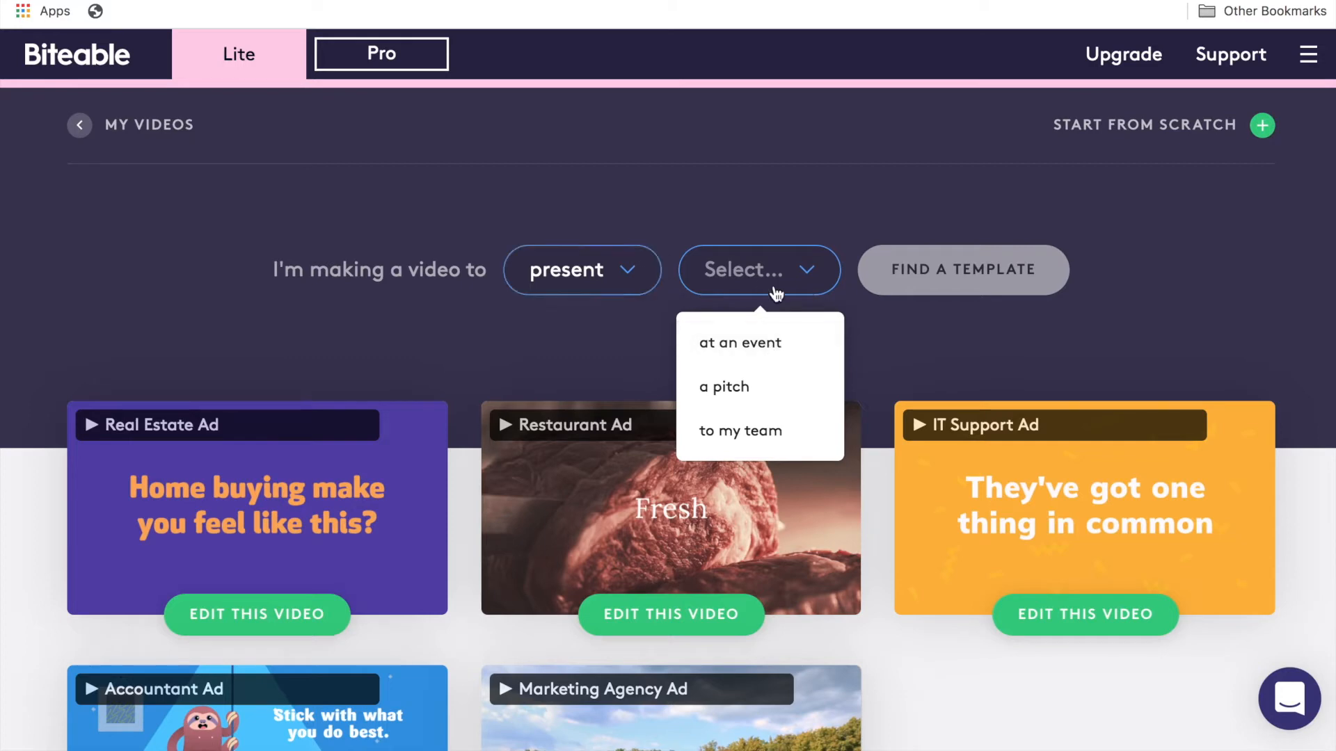
{"action": "left_click", "coordinate": [782, 291]}
Find templates for a video made to promote an event.
{"action": "left_click", "coordinate": [630, 276]}
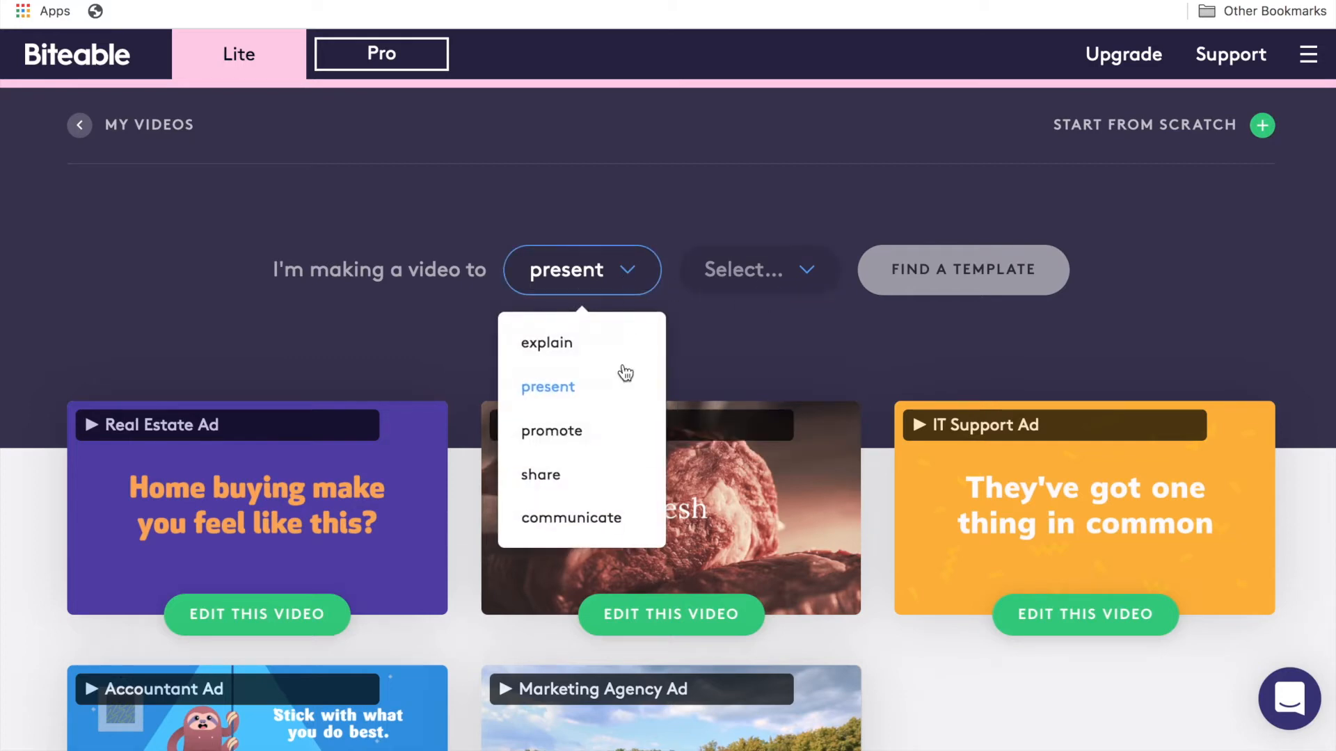
{"action": "left_click", "coordinate": [606, 435]}
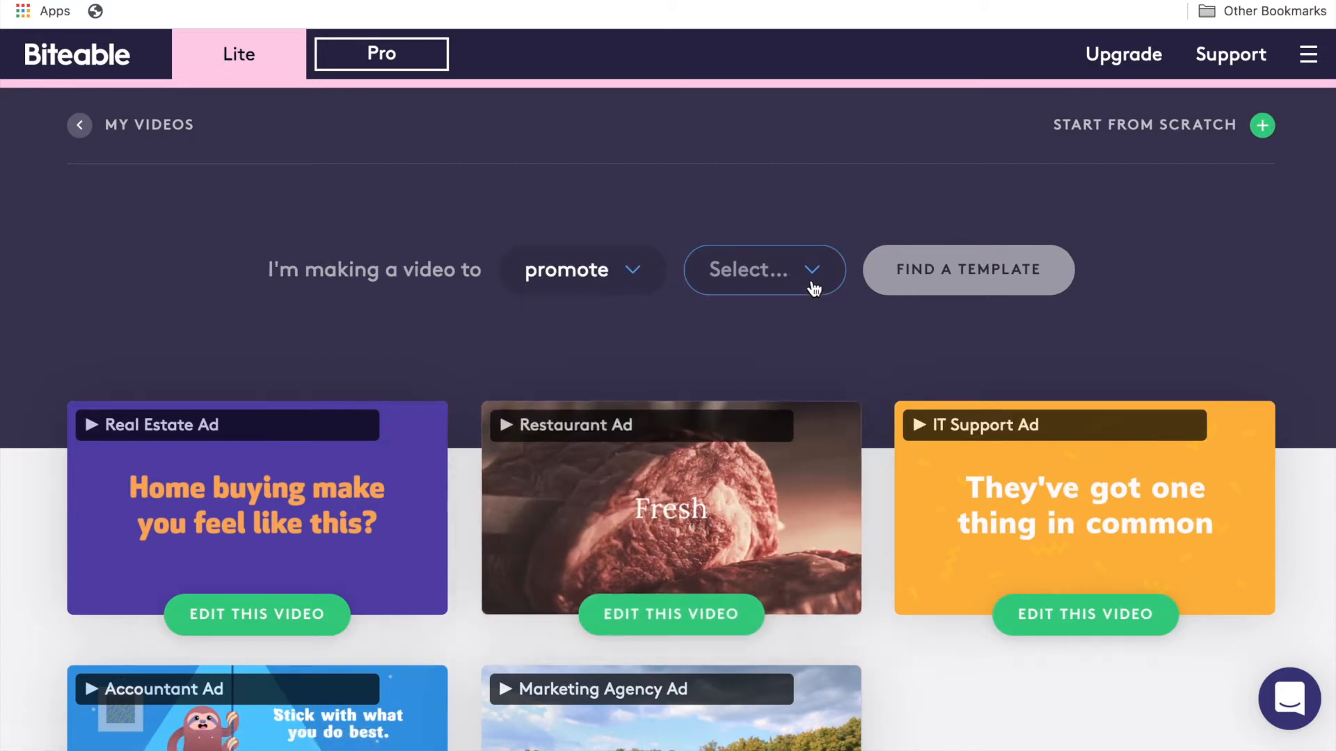
{"action": "left_click", "coordinate": [811, 285]}
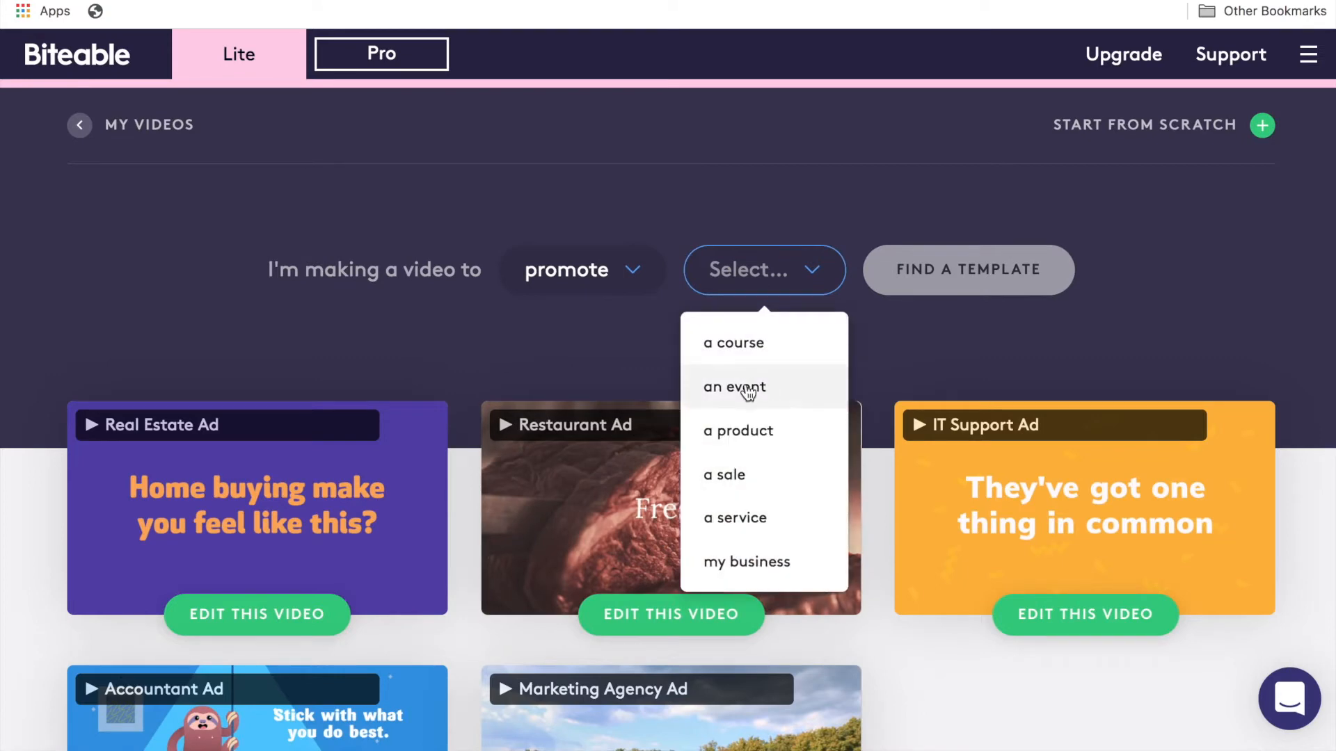
{"action": "left_click", "coordinate": [746, 388]}
{"action": "left_click", "coordinate": [972, 271]}
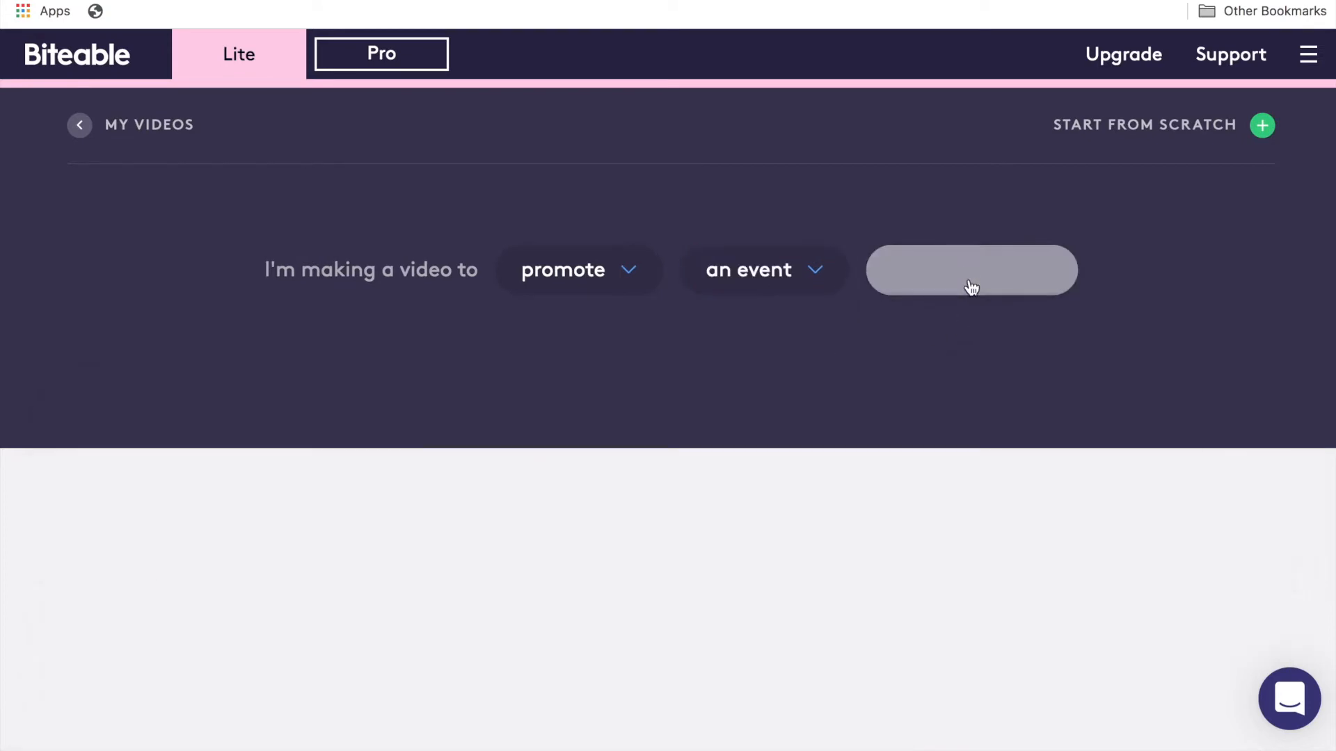
Open the Demo Invite template for editing and look through its second and third scenes.
{"action": "scroll", "coordinate": [1269, 416], "scroll_direction": "down", "scroll_amount": 2}
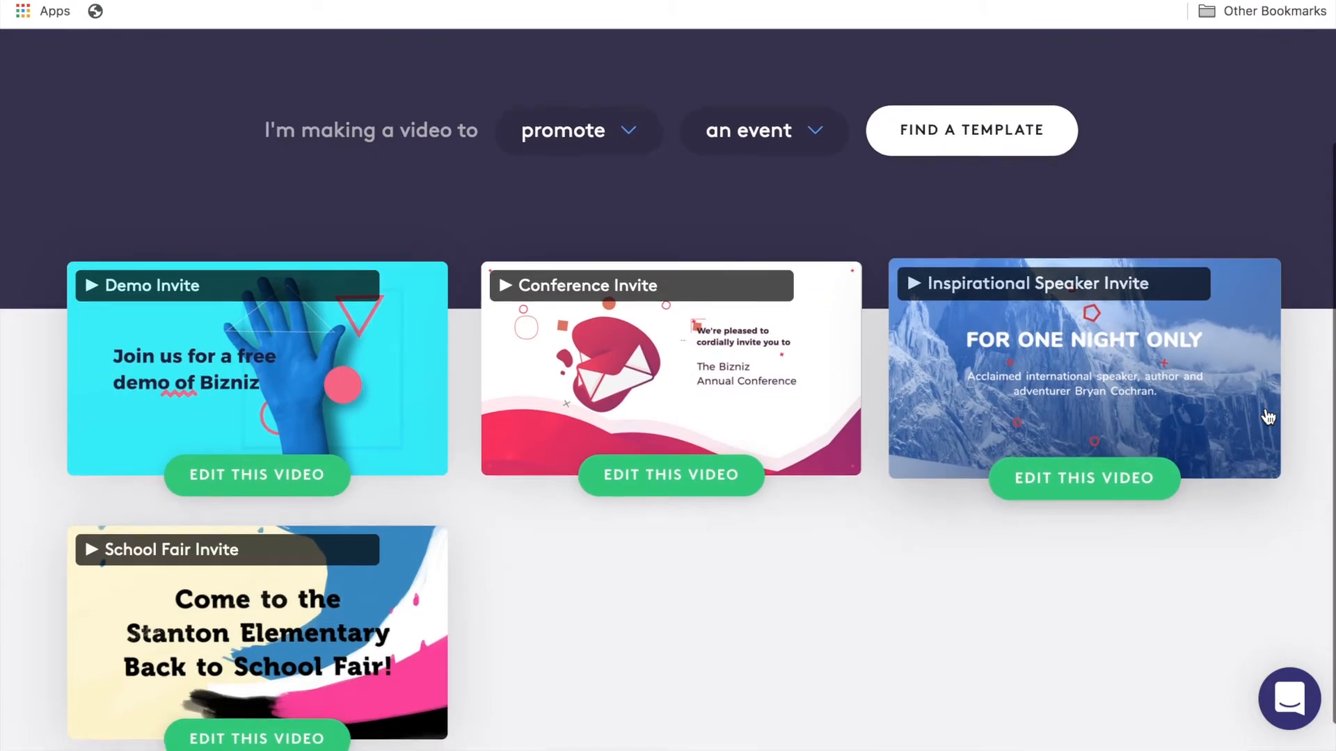
{"action": "scroll", "coordinate": [1268, 417], "scroll_direction": "down", "scroll_amount": 1}
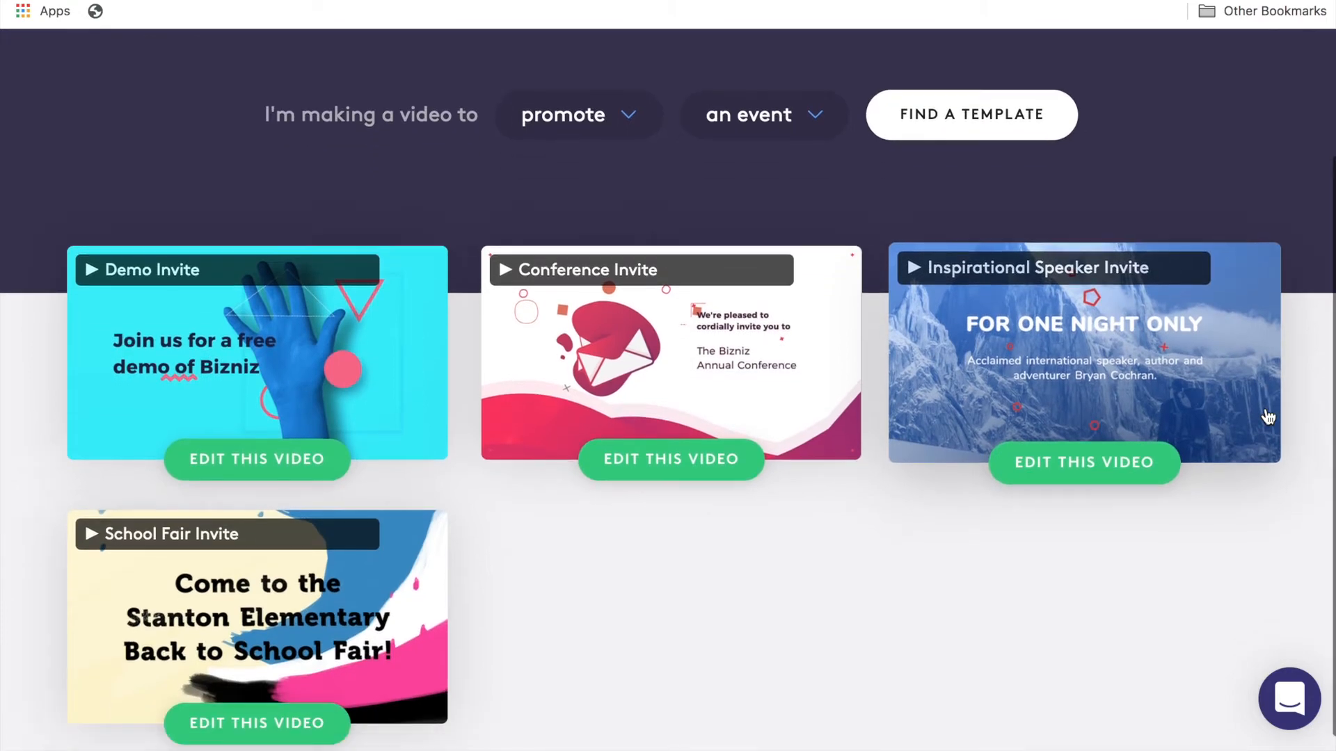
{"action": "left_click", "coordinate": [269, 453]}
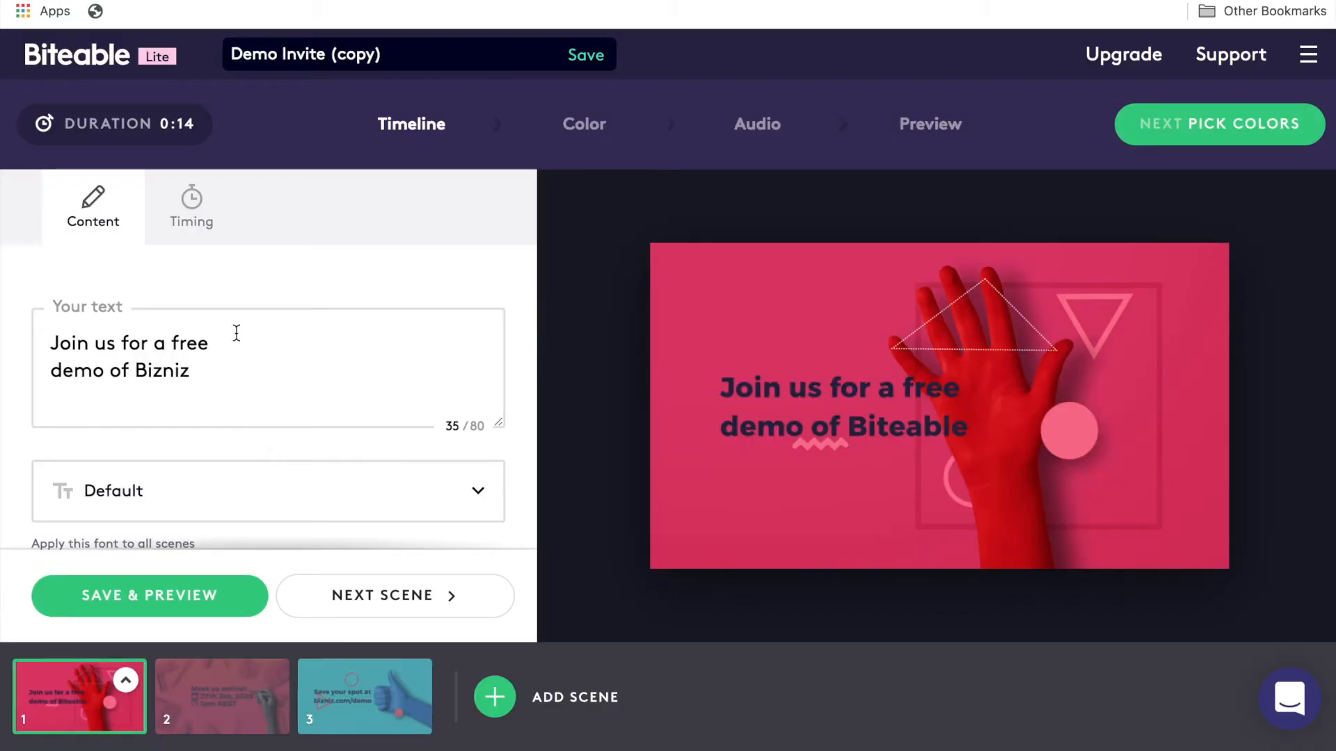
{"action": "left_click", "coordinate": [215, 698]}
{"action": "left_click", "coordinate": [368, 708]}
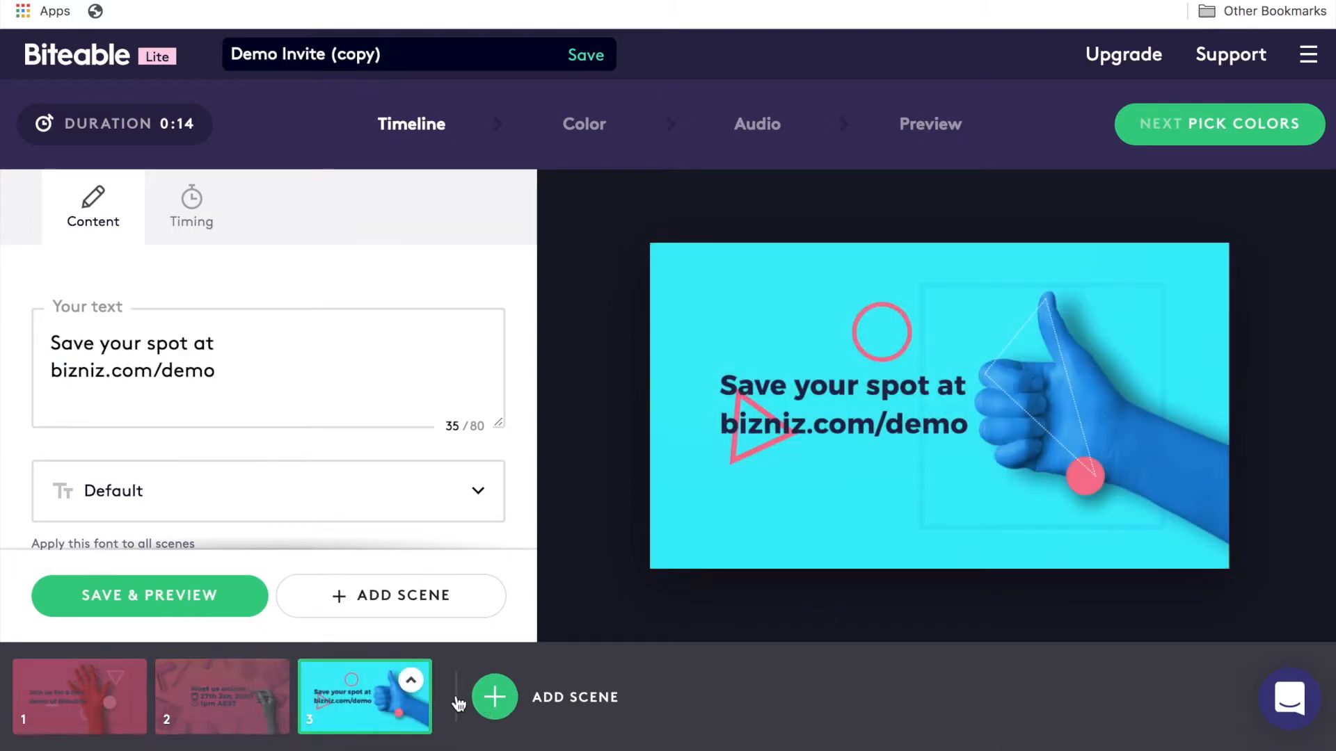
Replace "Bizniz" with "Nowly Learning" in the first scene's text, then save and preview the scene.
{"action": "left_click", "coordinate": [60, 695]}
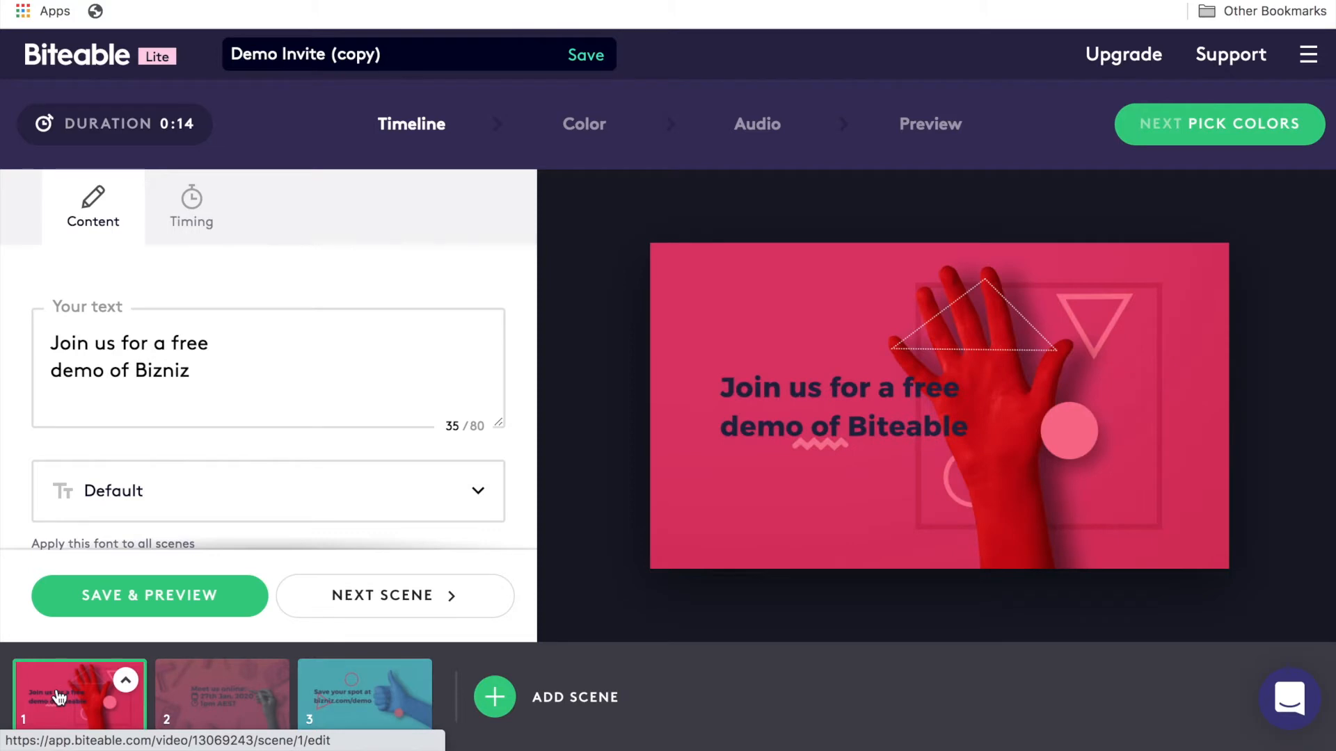
{"action": "left_click", "coordinate": [204, 363]}
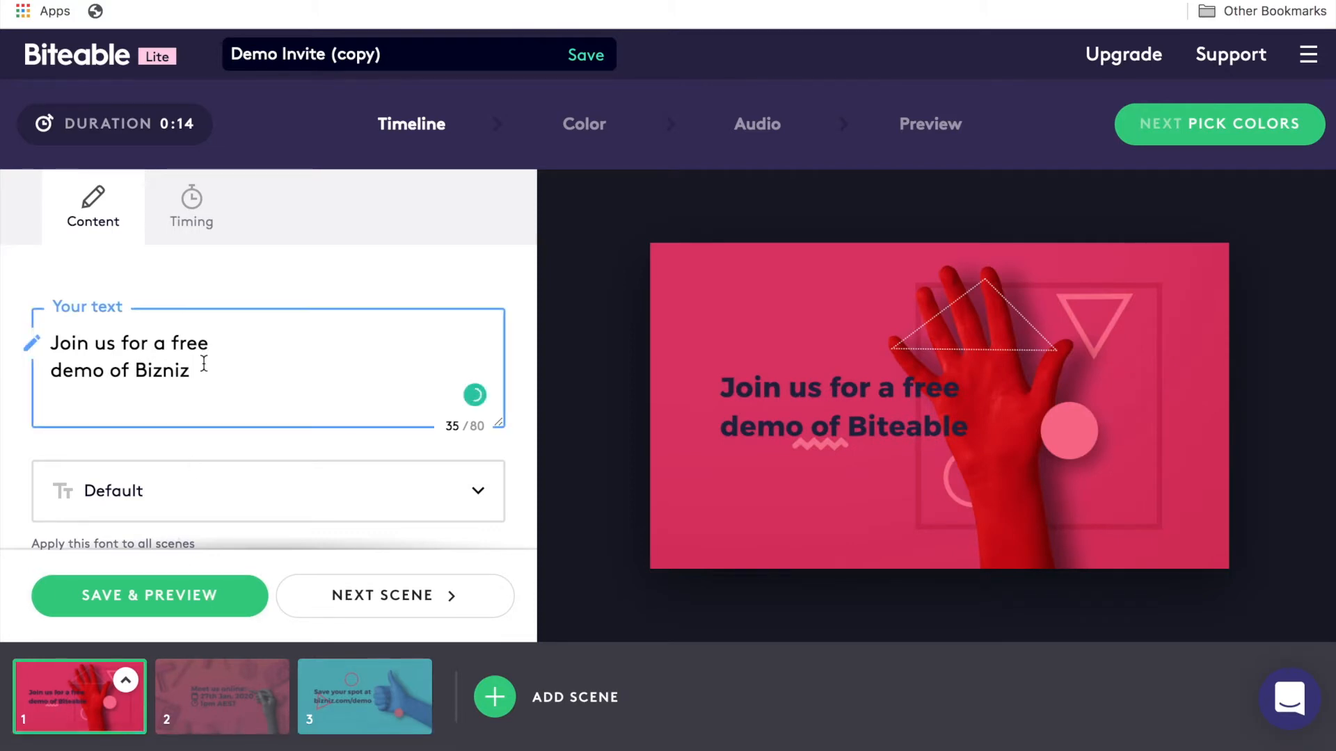
{"action": "left_click_drag", "start_coordinate": [203, 372], "coordinate": [140, 381]}
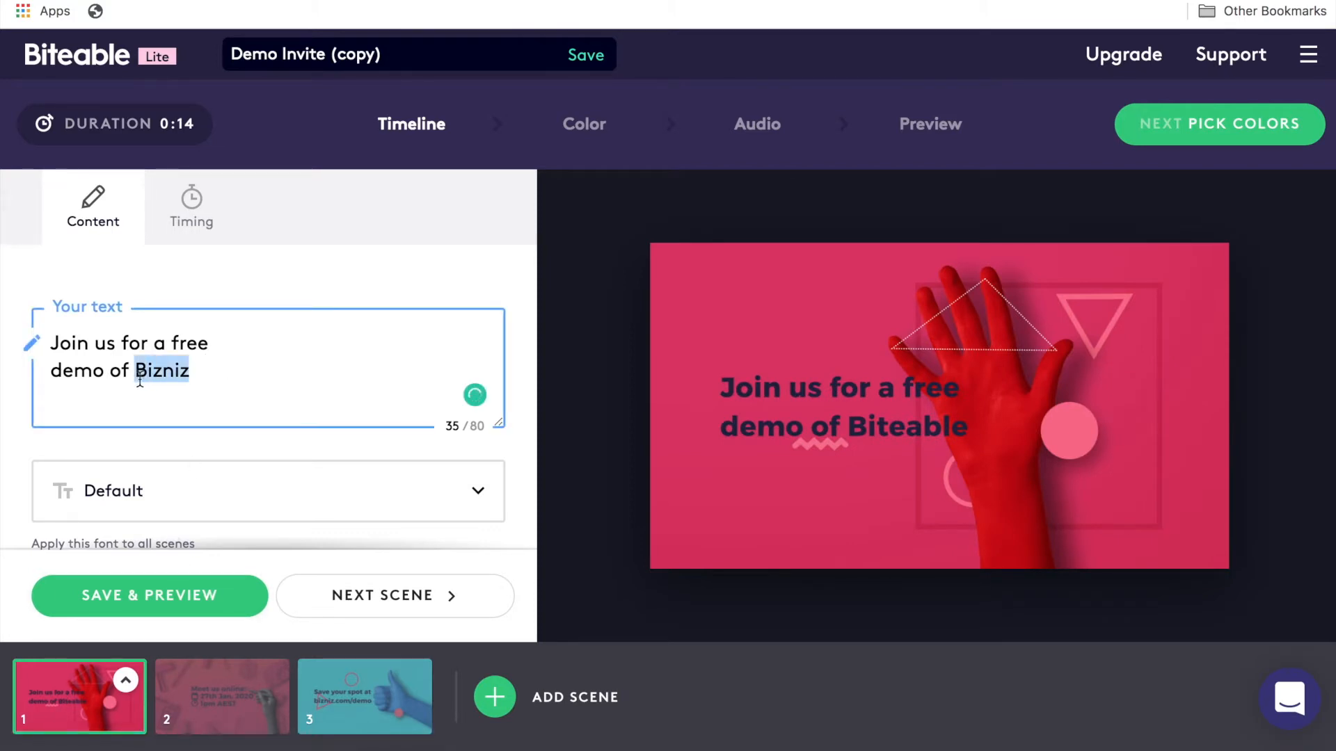
{"action": "type", "text": "Nowly Learning"}
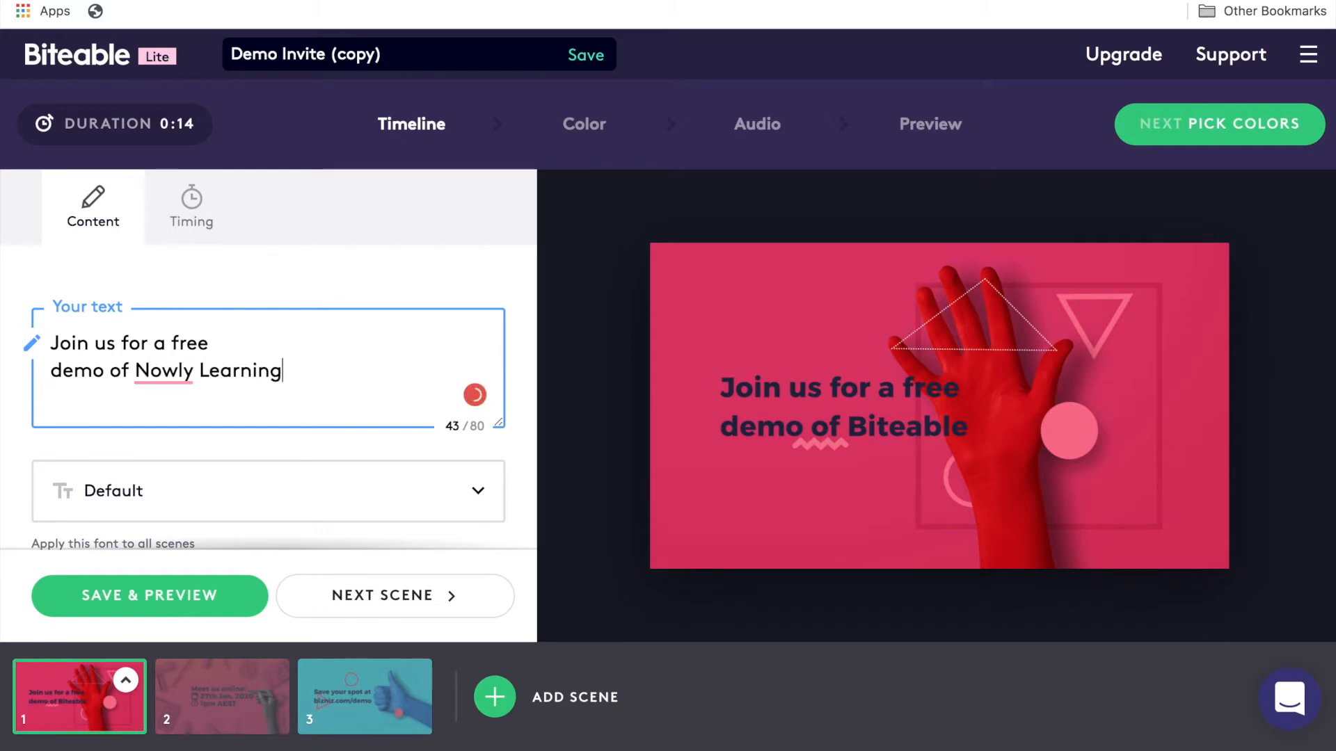
{"action": "left_click", "coordinate": [129, 652]}
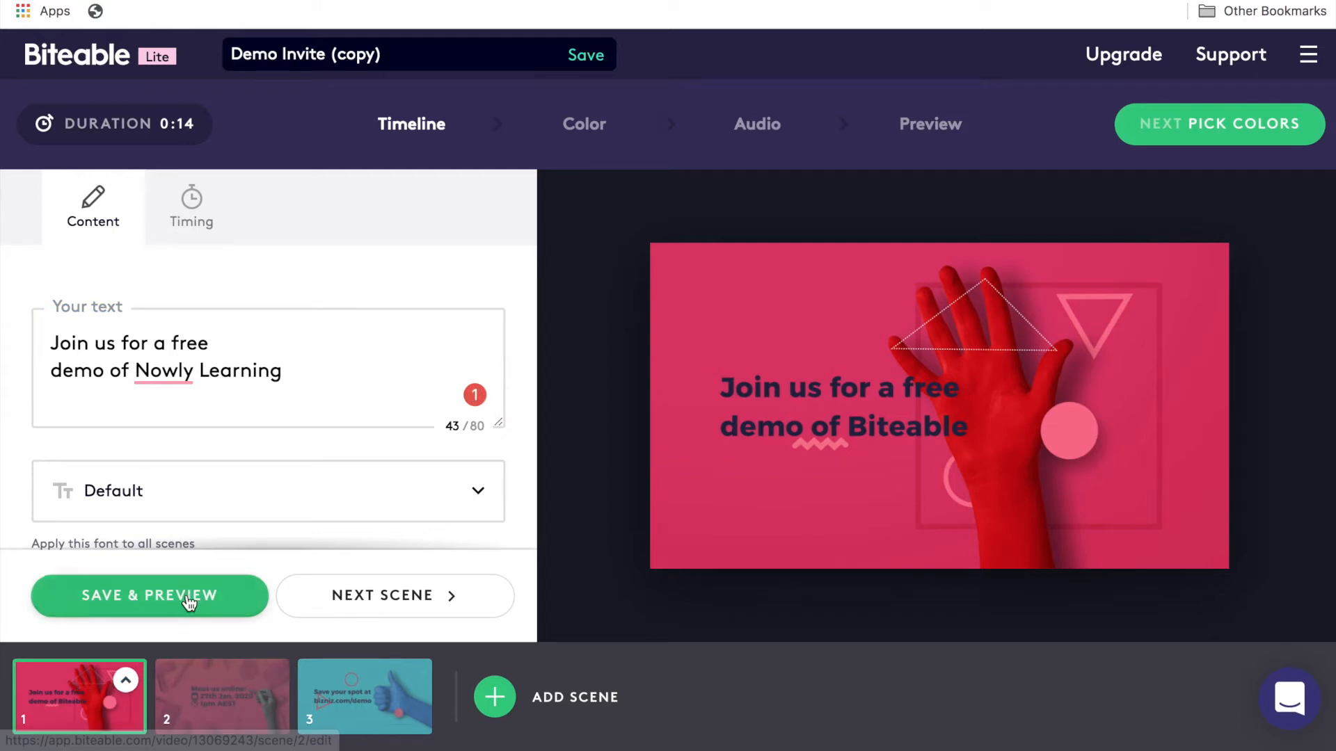
{"action": "left_click", "coordinate": [187, 598]}
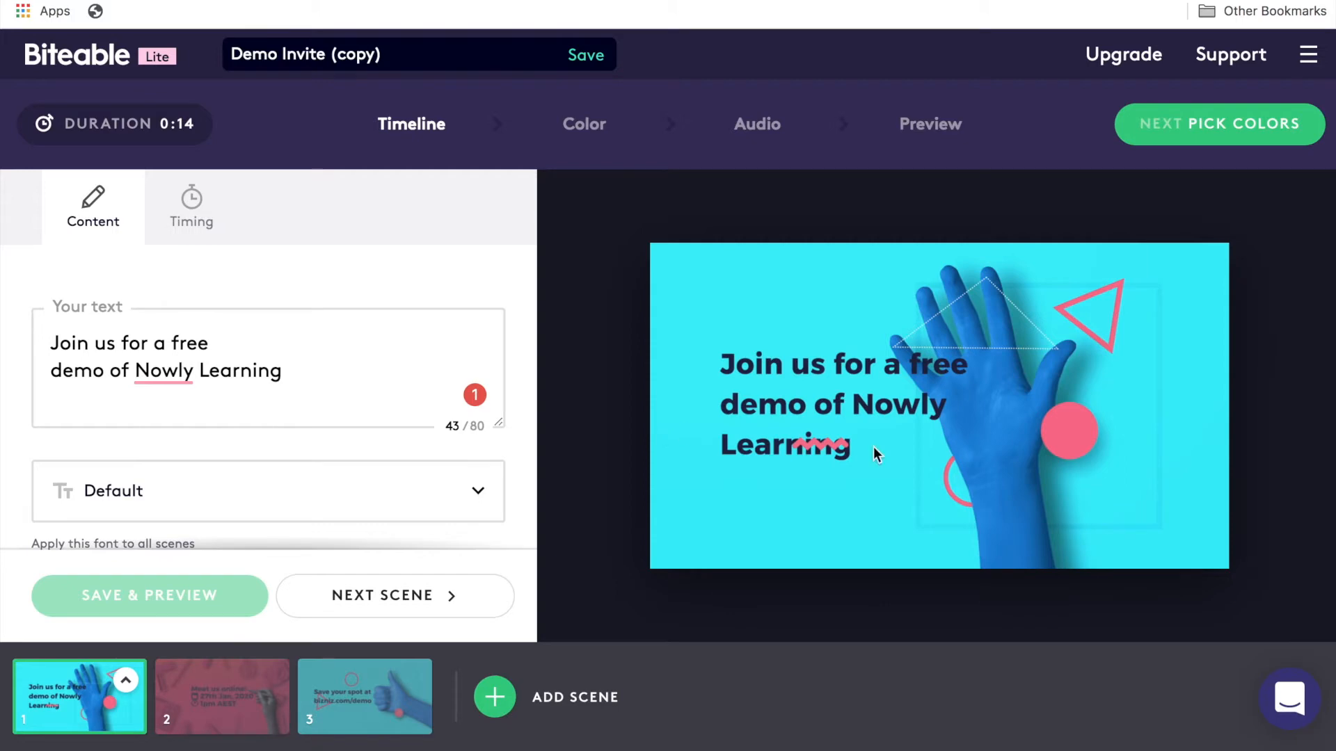
Set the first scene's font to Bebas Neue and save the scene with a preview.
{"action": "left_click", "coordinate": [487, 504]}
{"action": "scroll", "coordinate": [218, 415], "scroll_direction": "down", "scroll_amount": 2}
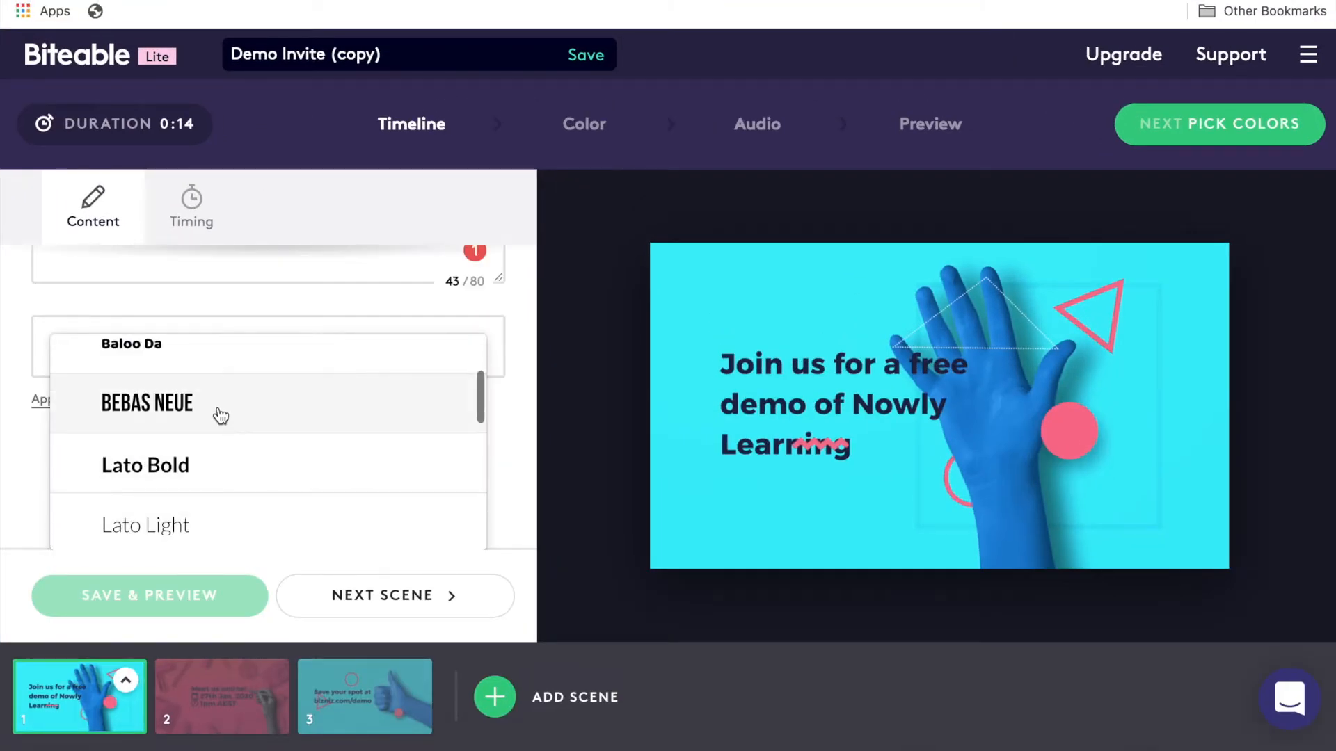
{"action": "left_click", "coordinate": [219, 415]}
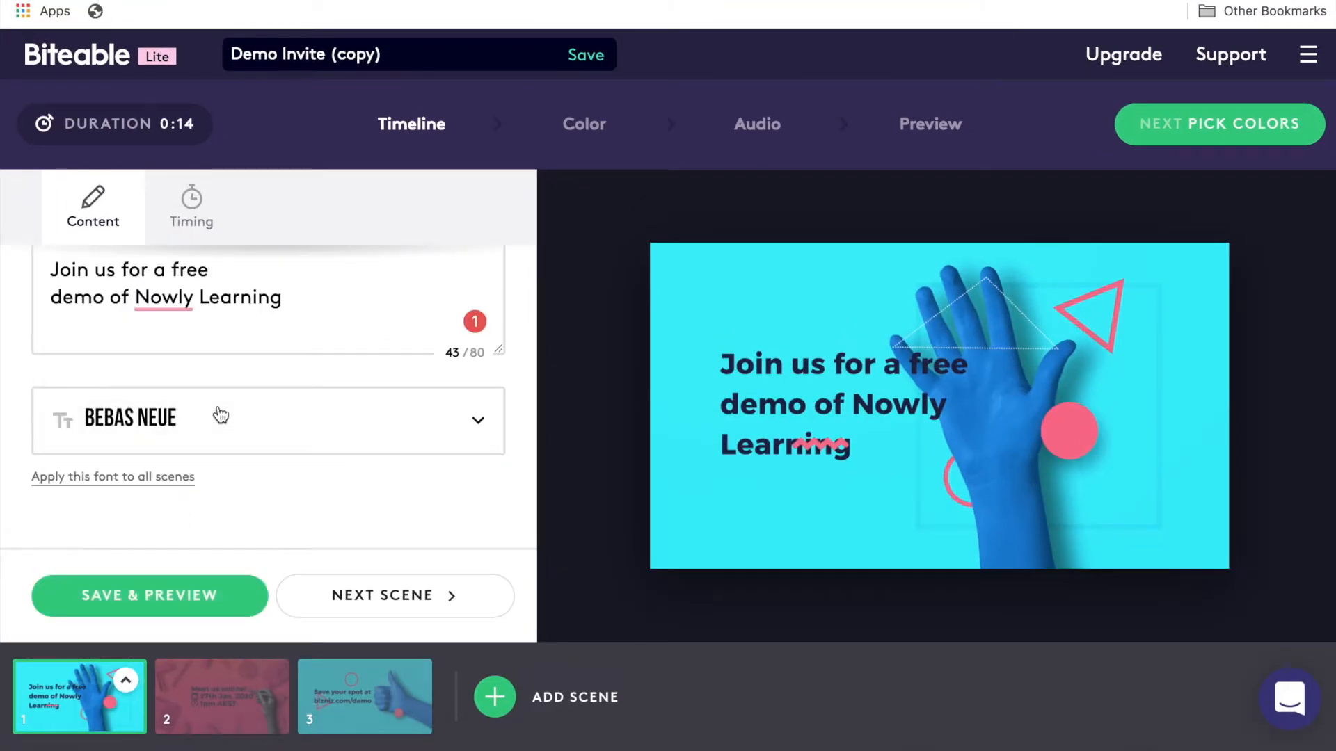
{"action": "left_click", "coordinate": [140, 593]}
Change the date in the second scene's text to 27th Jan, 2023.
{"action": "left_click", "coordinate": [229, 686]}
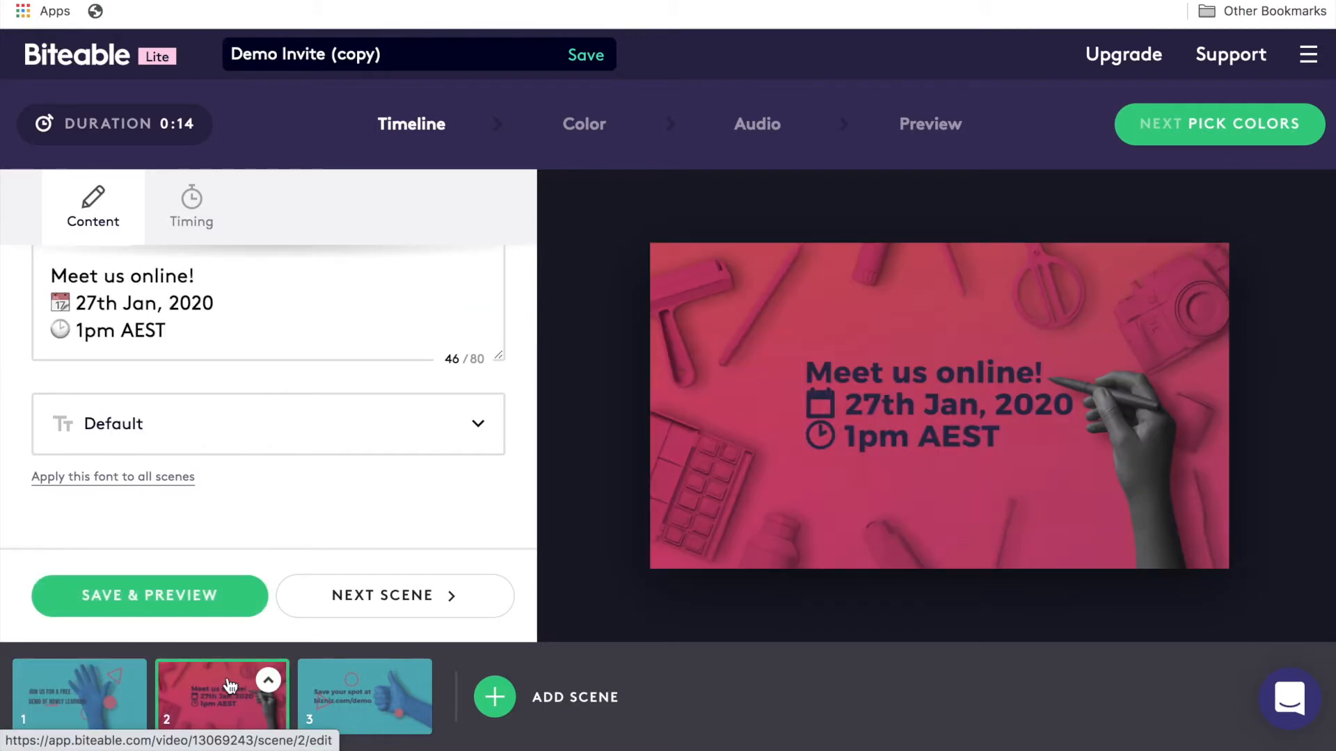
{"action": "left_click", "coordinate": [216, 303]}
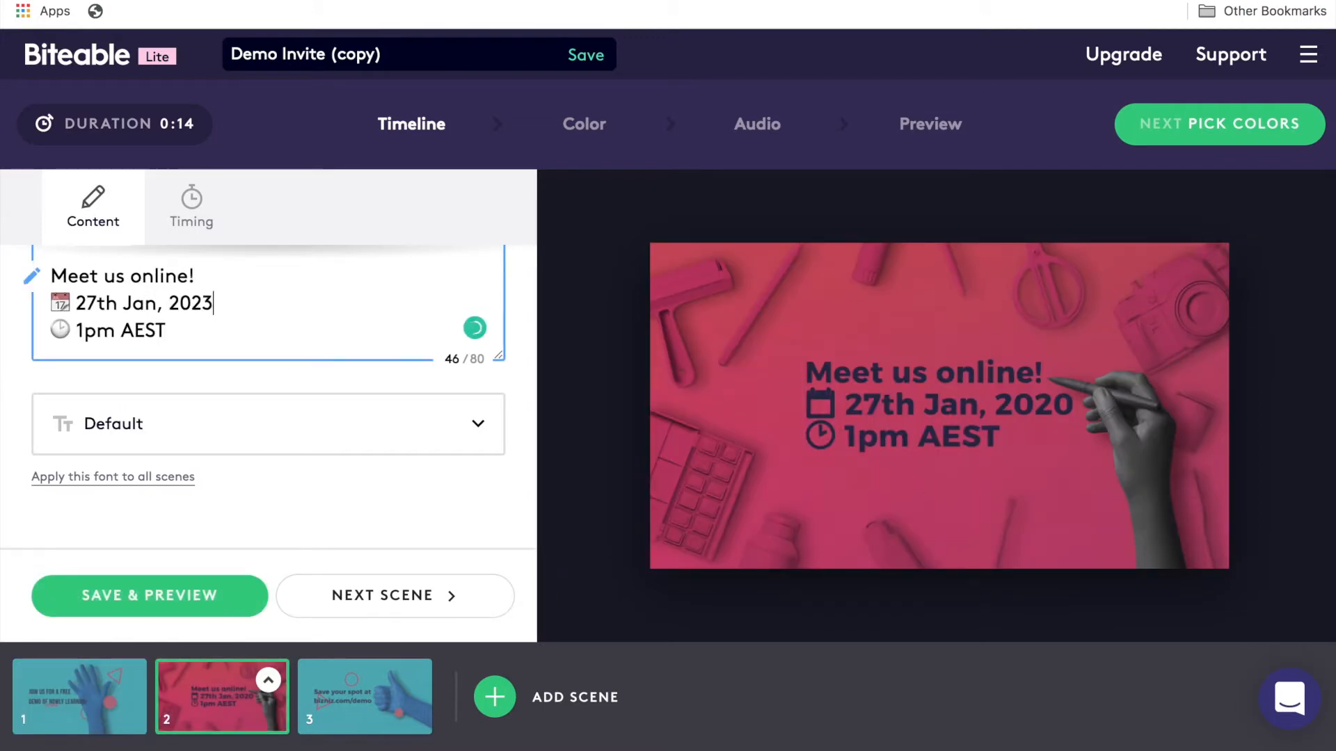
In the third scene, change the web address to nowly.com/demo, set the font to Oswald, and save with a preview.
{"action": "left_click", "coordinate": [362, 695]}
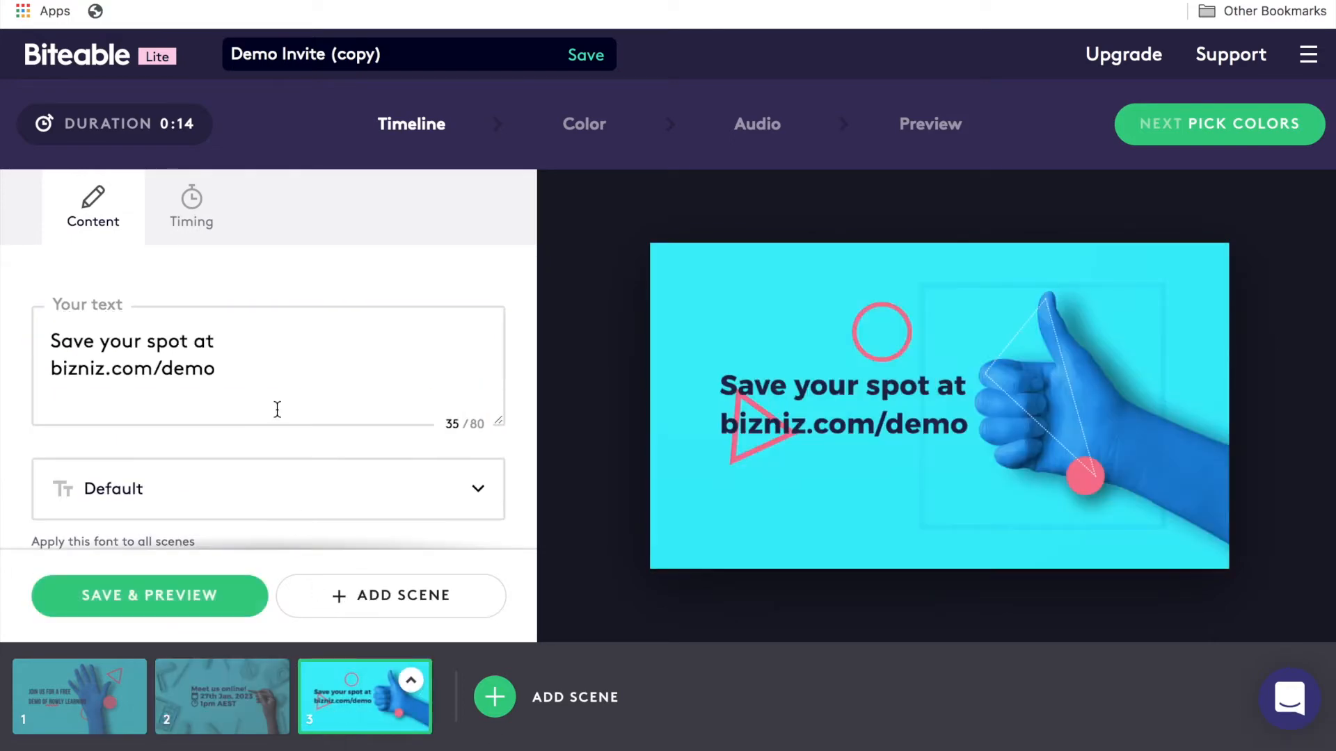
{"action": "double_click", "coordinate": [101, 368]}
{"action": "type", "text": "nowly"}
{"action": "left_click", "coordinate": [441, 486]}
{"action": "left_click", "coordinate": [258, 520]}
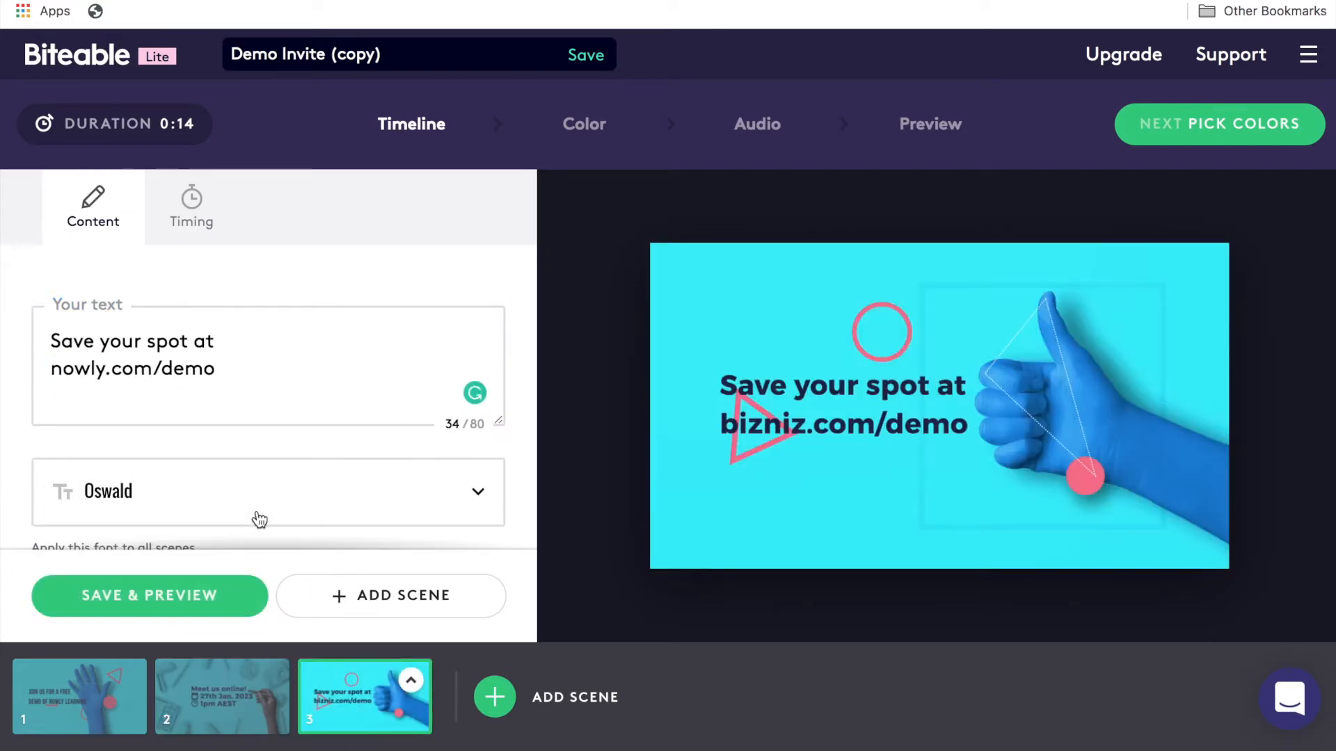
{"action": "left_click", "coordinate": [188, 596]}
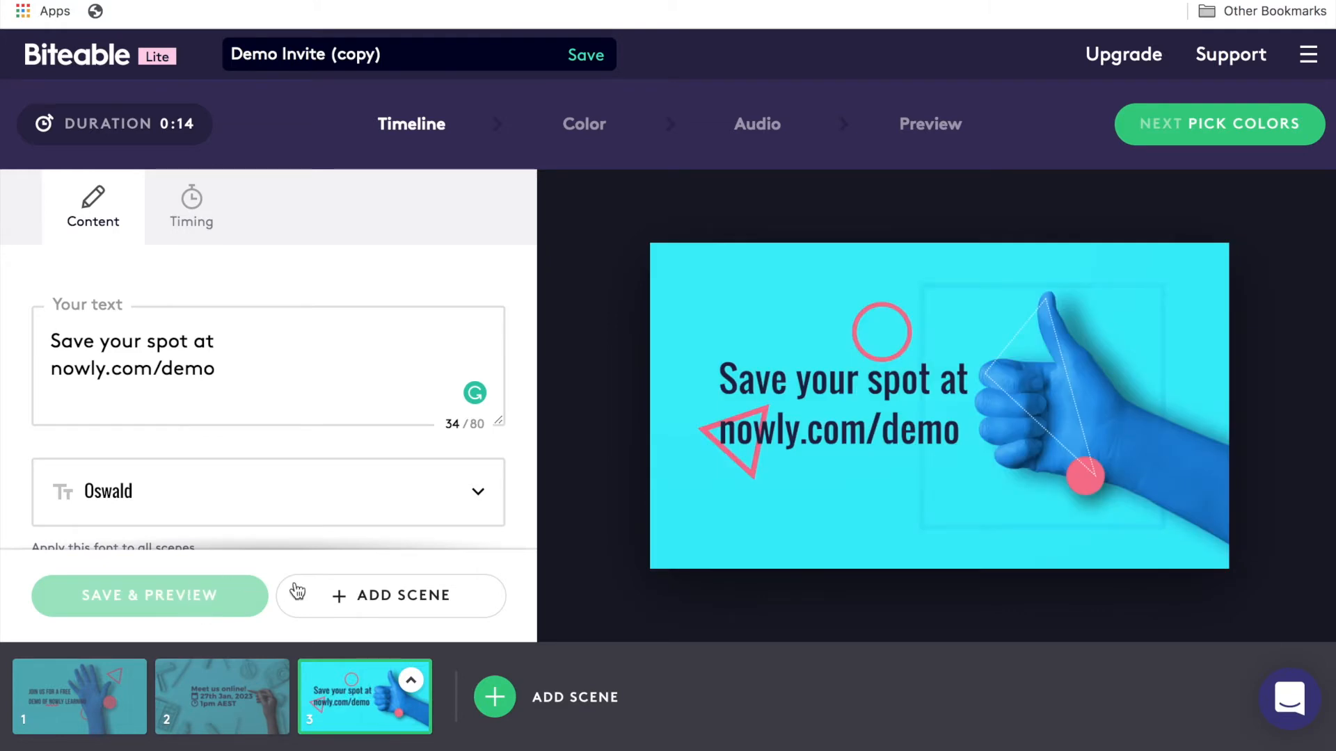
Add the calendar scene from the Isometric animation category after the first scene.
{"action": "left_click", "coordinate": [80, 706]}
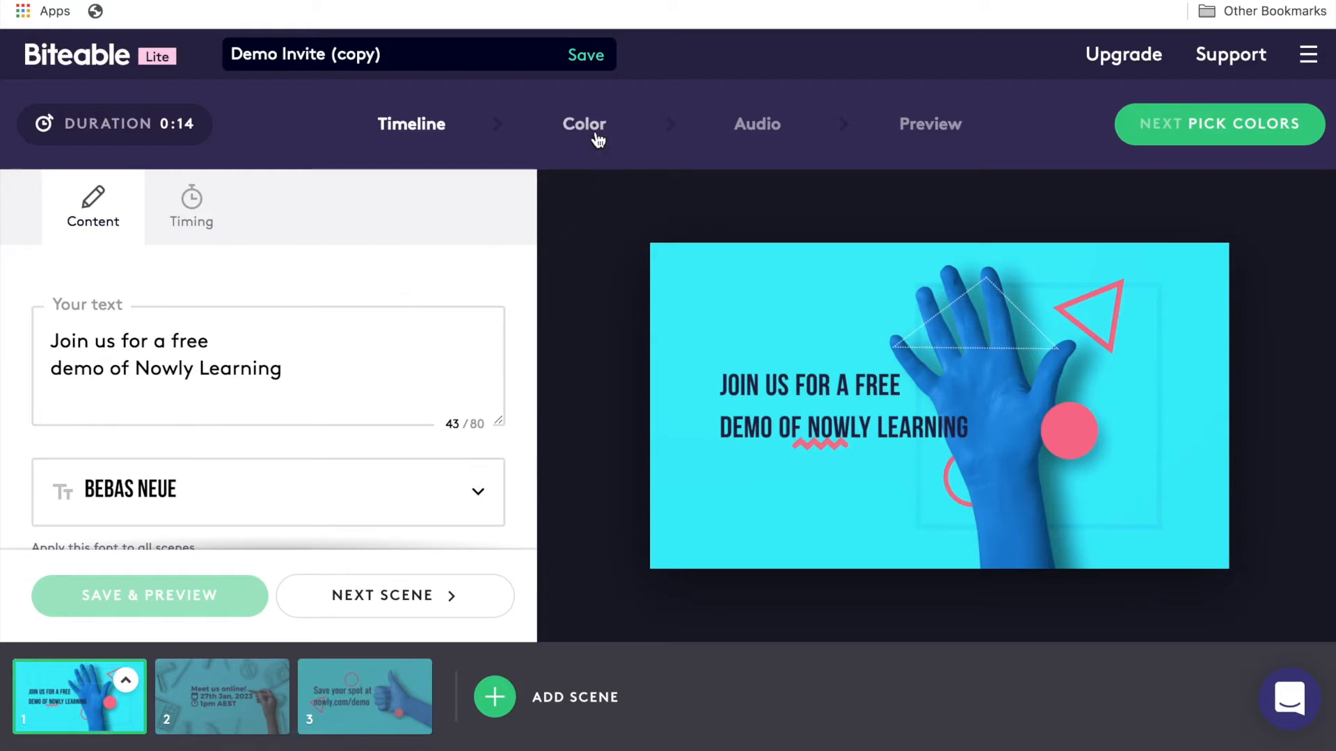
{"action": "left_click", "coordinate": [493, 698]}
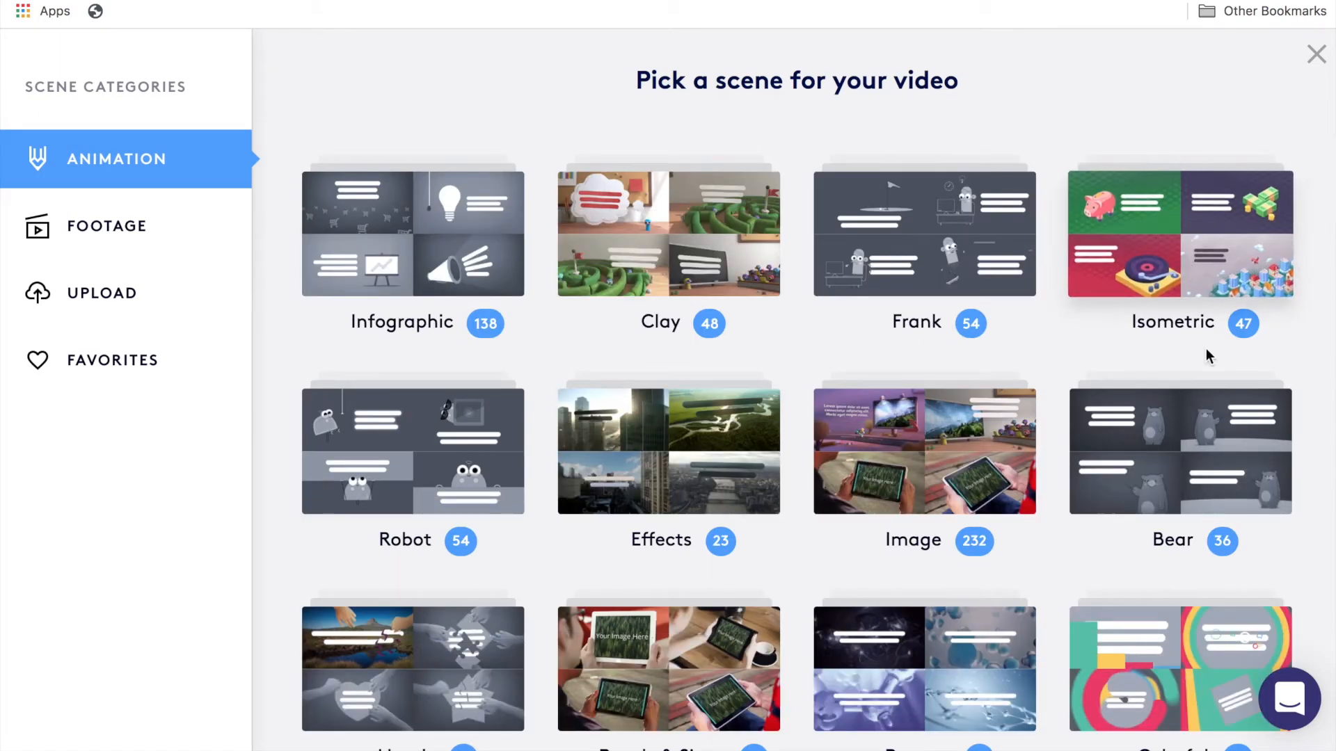
{"action": "scroll", "coordinate": [1205, 349], "scroll_direction": "down", "scroll_amount": 12}
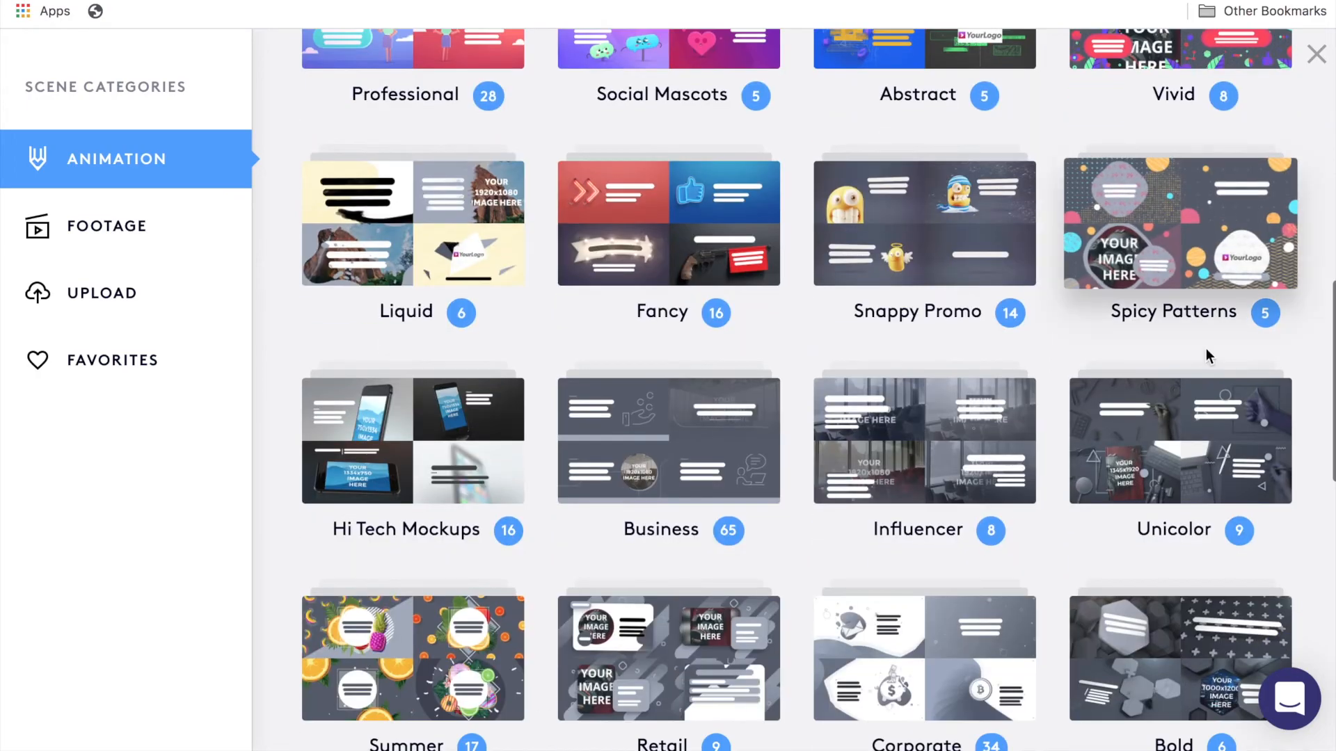
{"action": "scroll", "coordinate": [1206, 355], "scroll_direction": "down", "scroll_amount": 10}
{"action": "scroll", "coordinate": [1206, 348], "scroll_direction": "down", "scroll_amount": 3}
{"action": "scroll", "coordinate": [1205, 348], "scroll_direction": "up", "scroll_amount": 20}
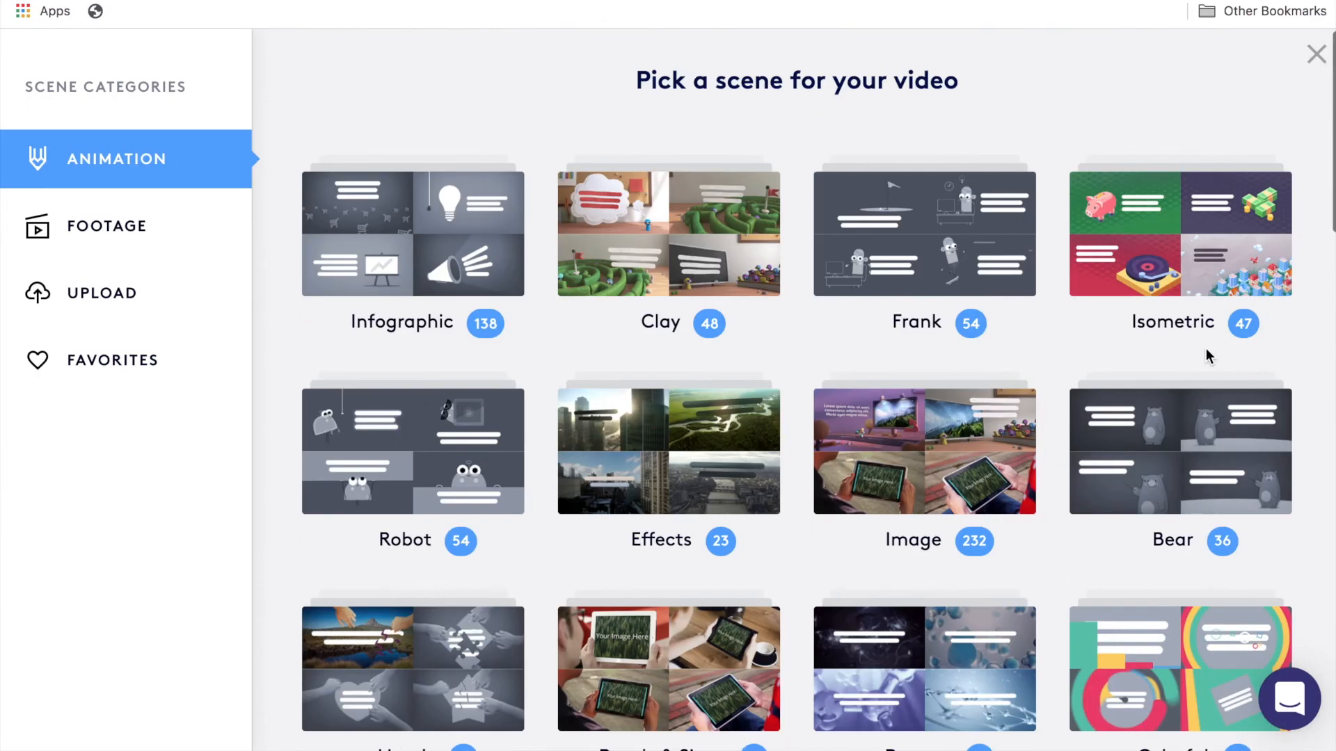
{"action": "left_click", "coordinate": [1148, 281]}
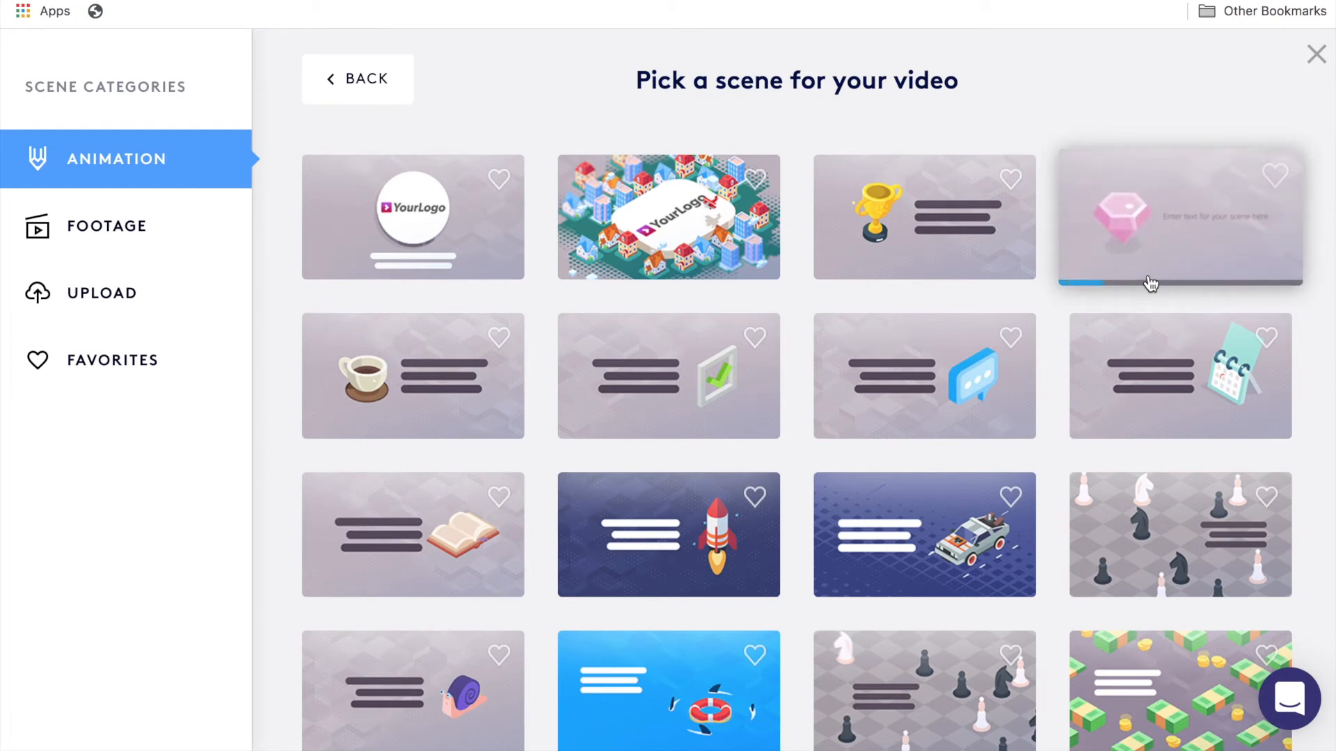
{"action": "left_click", "coordinate": [1216, 414]}
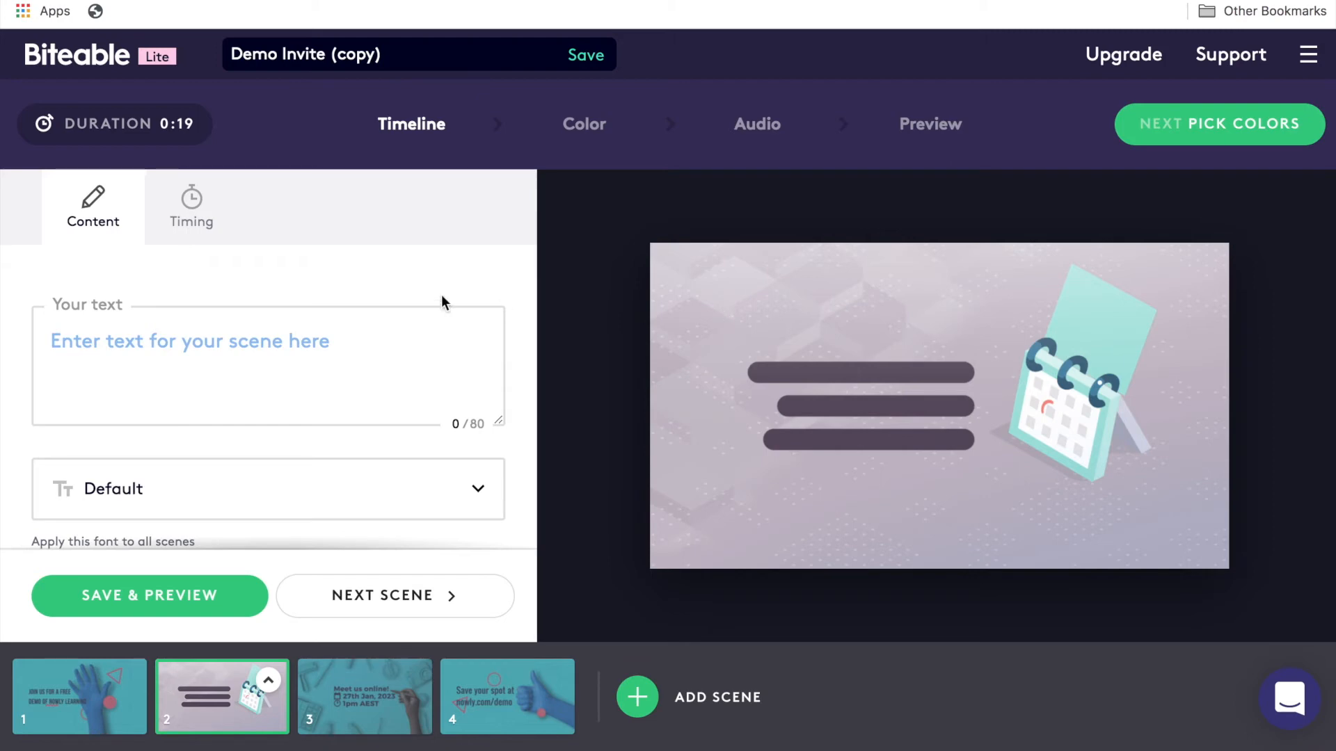
Enter "See you there!" as the new calendar scene's text and save it with a preview.
{"action": "left_click", "coordinate": [190, 360]}
{"action": "type", "text": "See"}
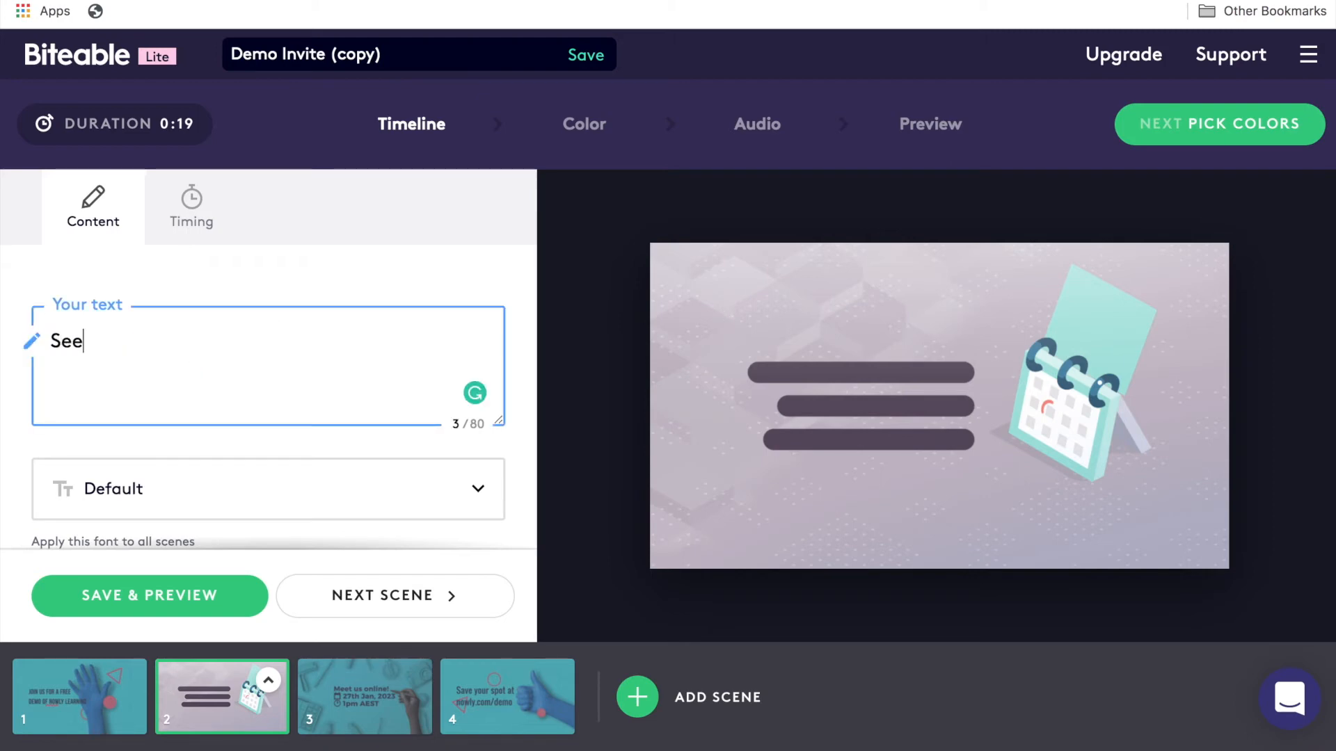
{"action": "type", "text": " you there!"}
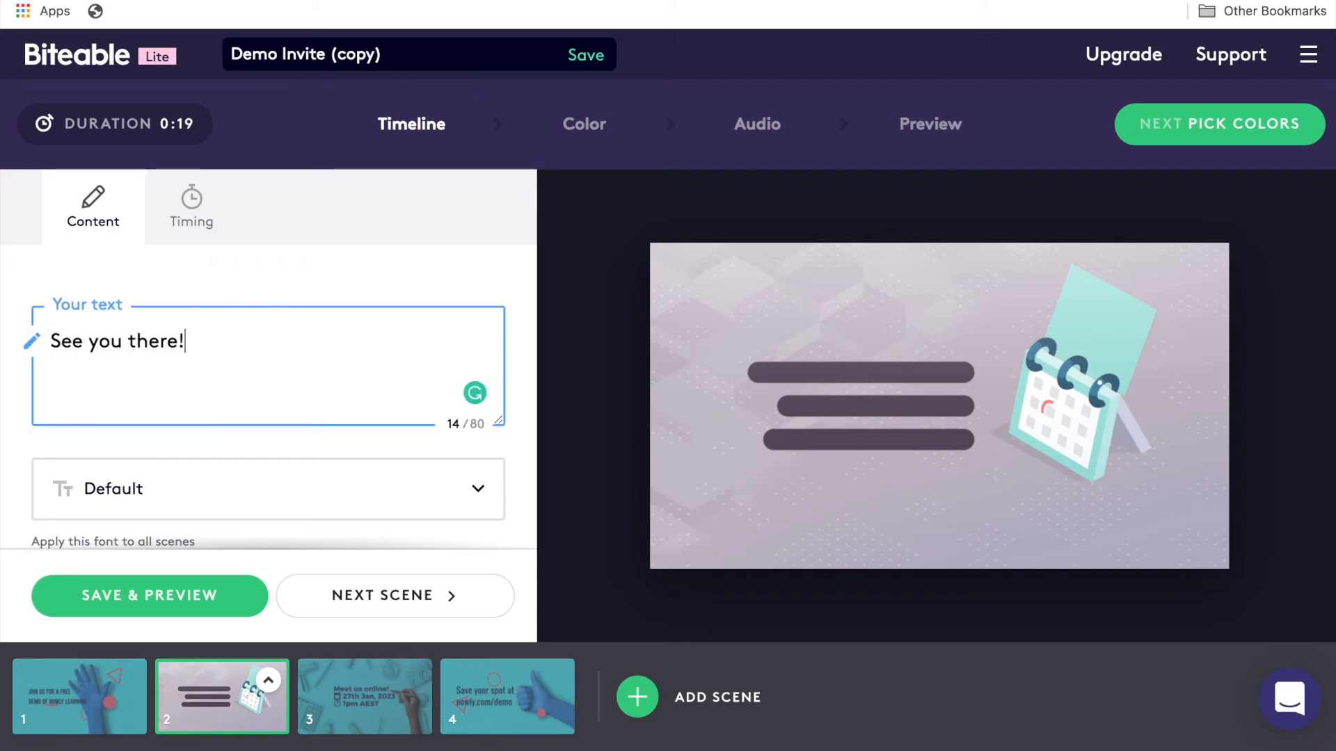
{"action": "left_click", "coordinate": [179, 596]}
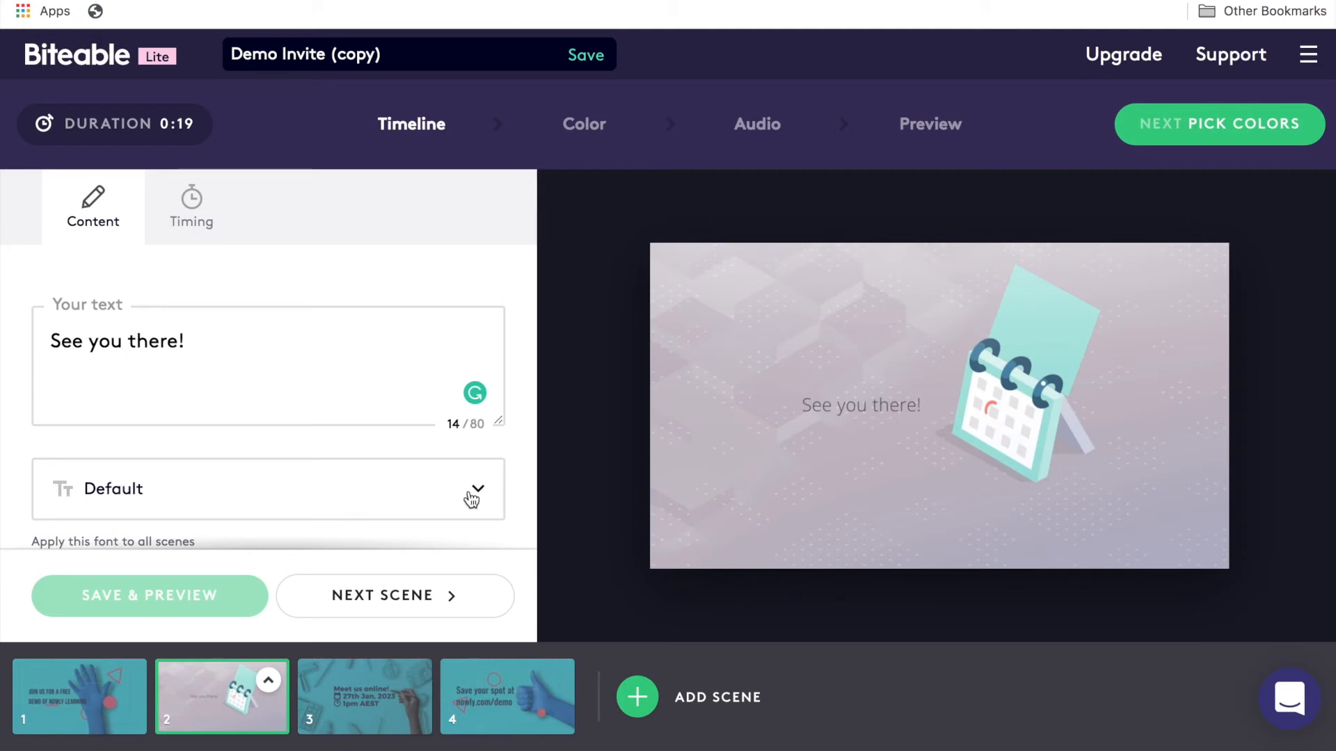
Set the calendar scene's font to Patua One and save the scene with a preview.
{"action": "left_click", "coordinate": [472, 499]}
{"action": "scroll", "coordinate": [343, 522], "scroll_direction": "down", "scroll_amount": 2}
{"action": "scroll", "coordinate": [338, 528], "scroll_direction": "up", "scroll_amount": 1}
{"action": "scroll", "coordinate": [287, 537], "scroll_direction": "down", "scroll_amount": 1}
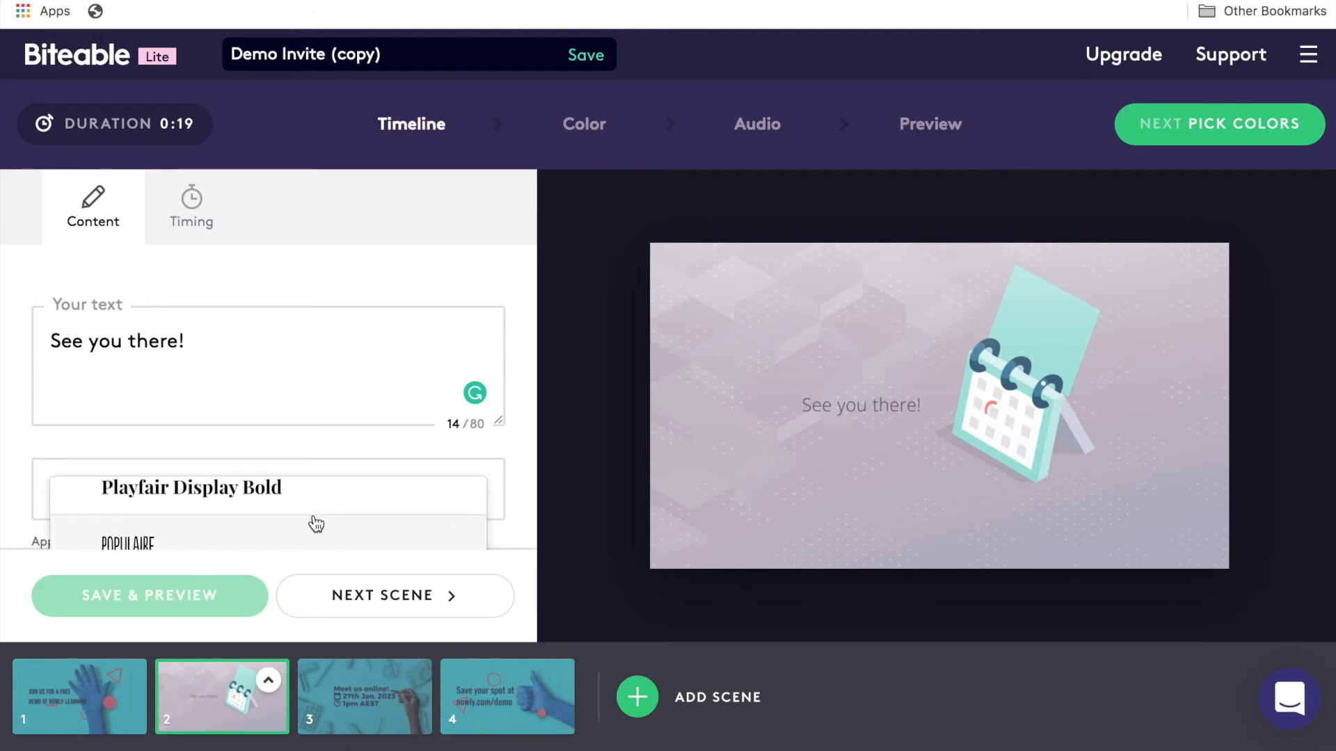
{"action": "scroll", "coordinate": [287, 538], "scroll_direction": "up", "scroll_amount": 1}
{"action": "left_click", "coordinate": [281, 501]}
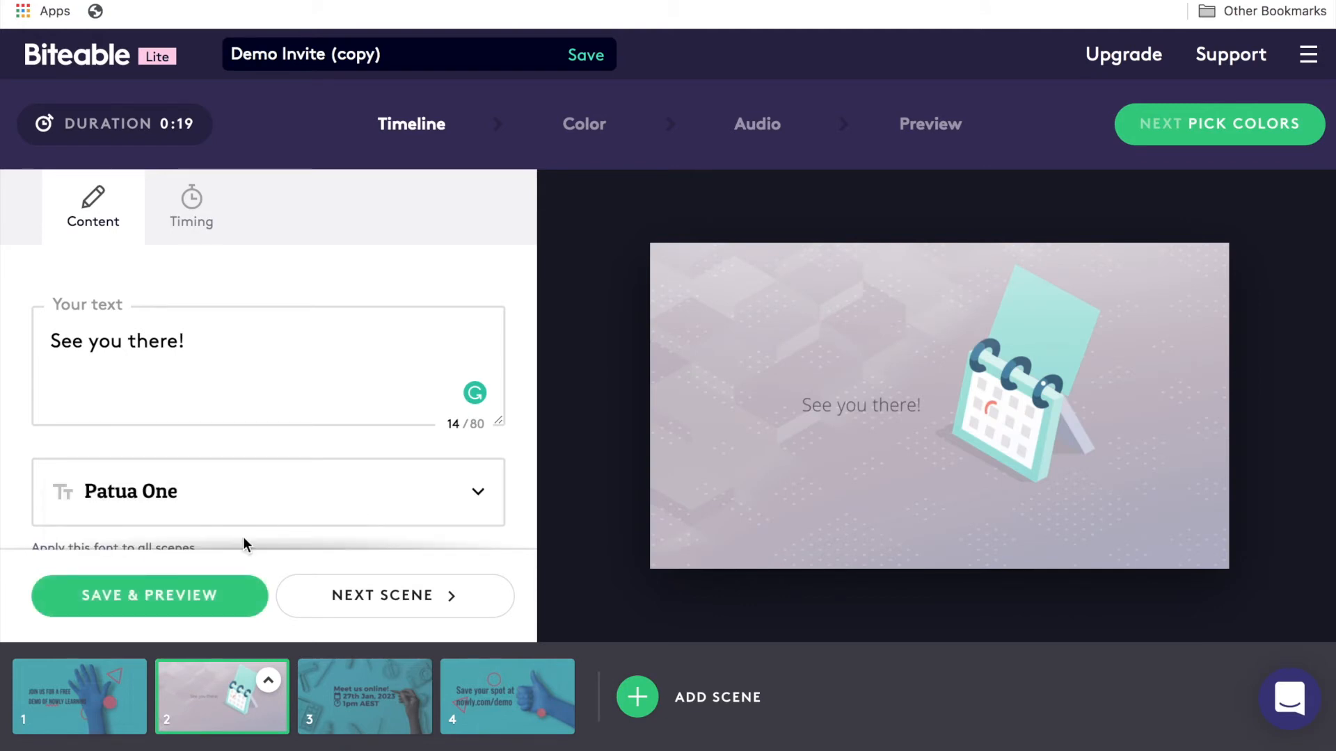
{"action": "left_click", "coordinate": [194, 594]}
Move the calendar scene to the end of the video and open the color palette choices.
{"action": "left_click_drag", "start_coordinate": [216, 699], "coordinate": [545, 720]}
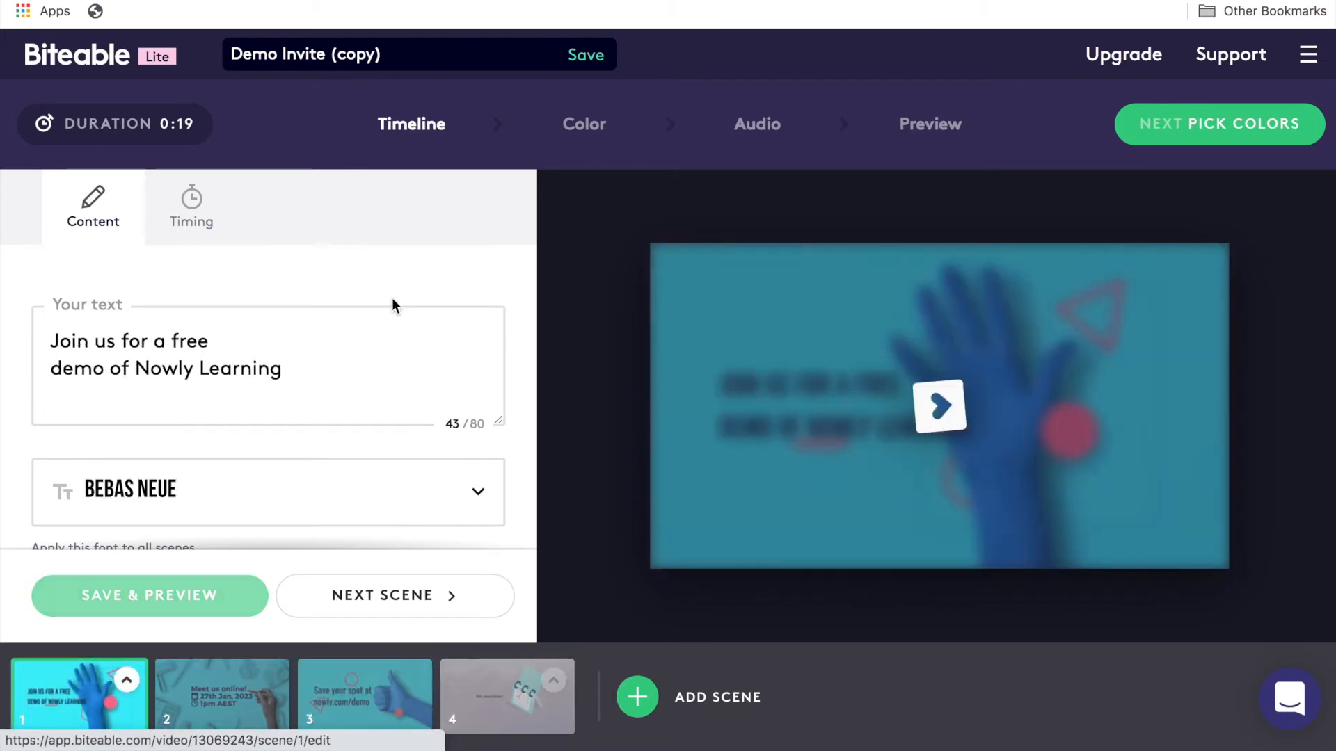
{"action": "left_click", "coordinate": [588, 141]}
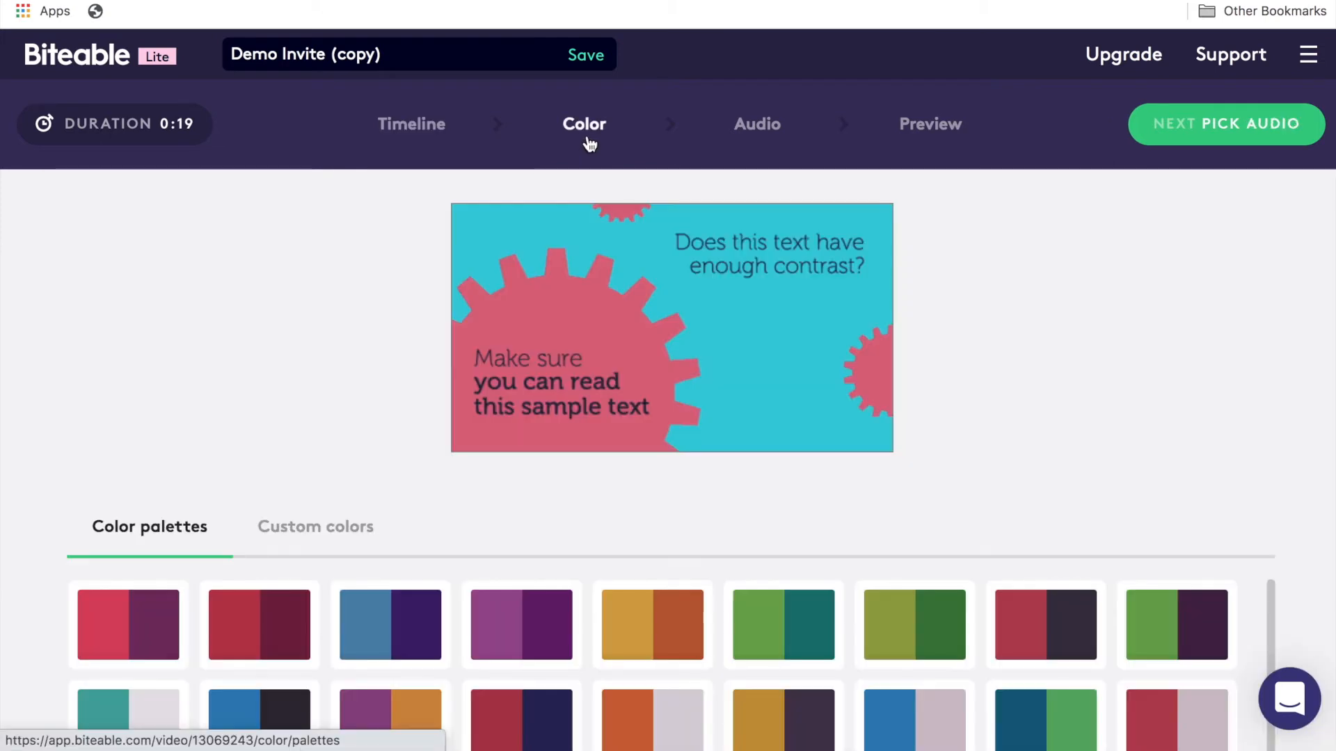
Apply the green and teal color palette and choose Alternative - Bright Bucket as the video's audio track.
{"action": "left_click", "coordinate": [784, 624]}
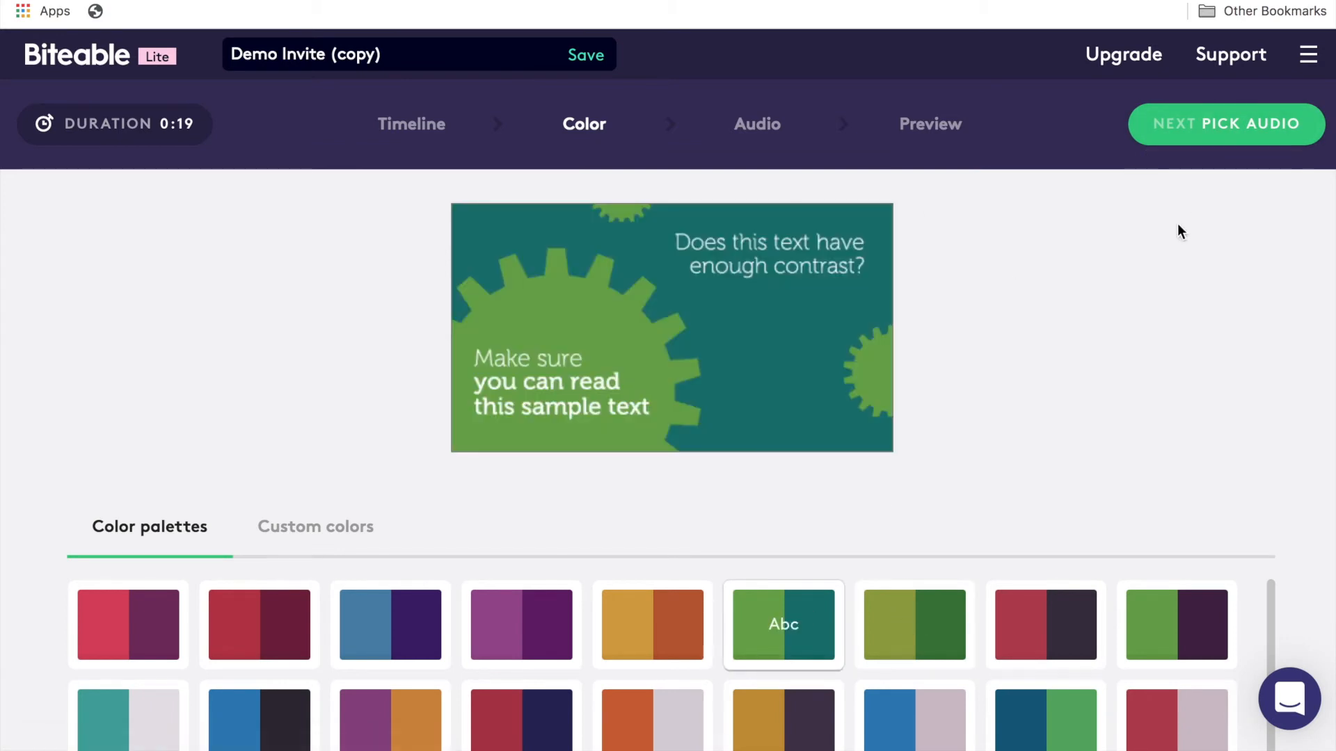
{"action": "left_click", "coordinate": [768, 125]}
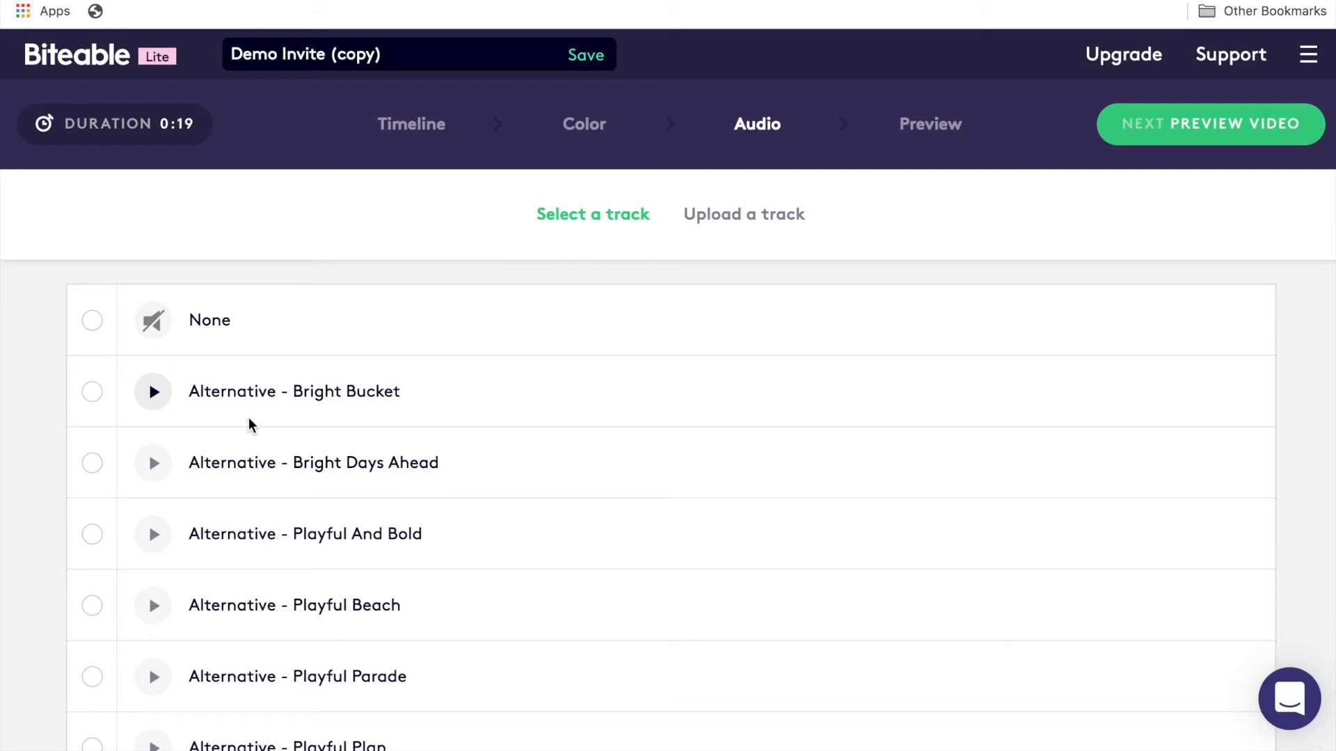
{"action": "scroll", "coordinate": [423, 487], "scroll_direction": "down", "scroll_amount": 4}
{"action": "scroll", "coordinate": [427, 489], "scroll_direction": "up", "scroll_amount": 3}
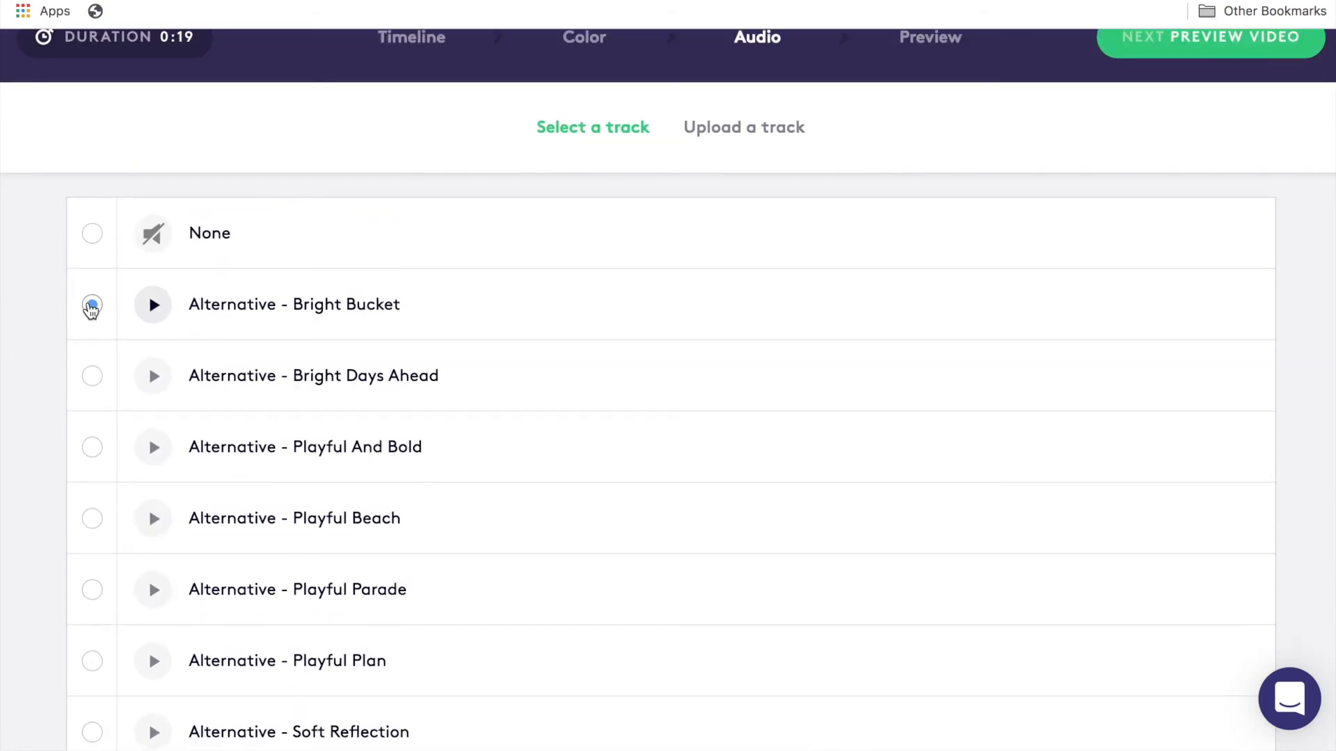
{"action": "scroll", "coordinate": [487, 383], "scroll_direction": "up", "scroll_amount": 1}
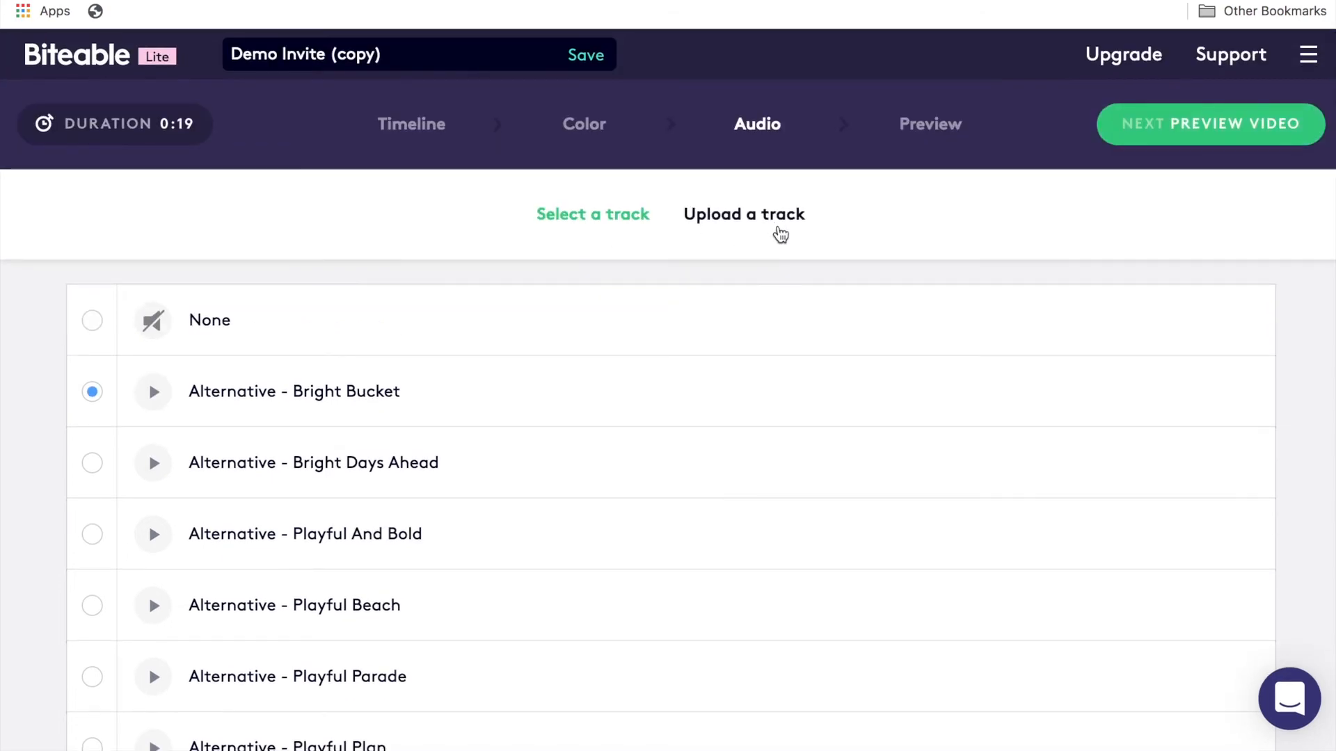
Build the preview of the finished video and play it.
{"action": "left_click", "coordinate": [1198, 132]}
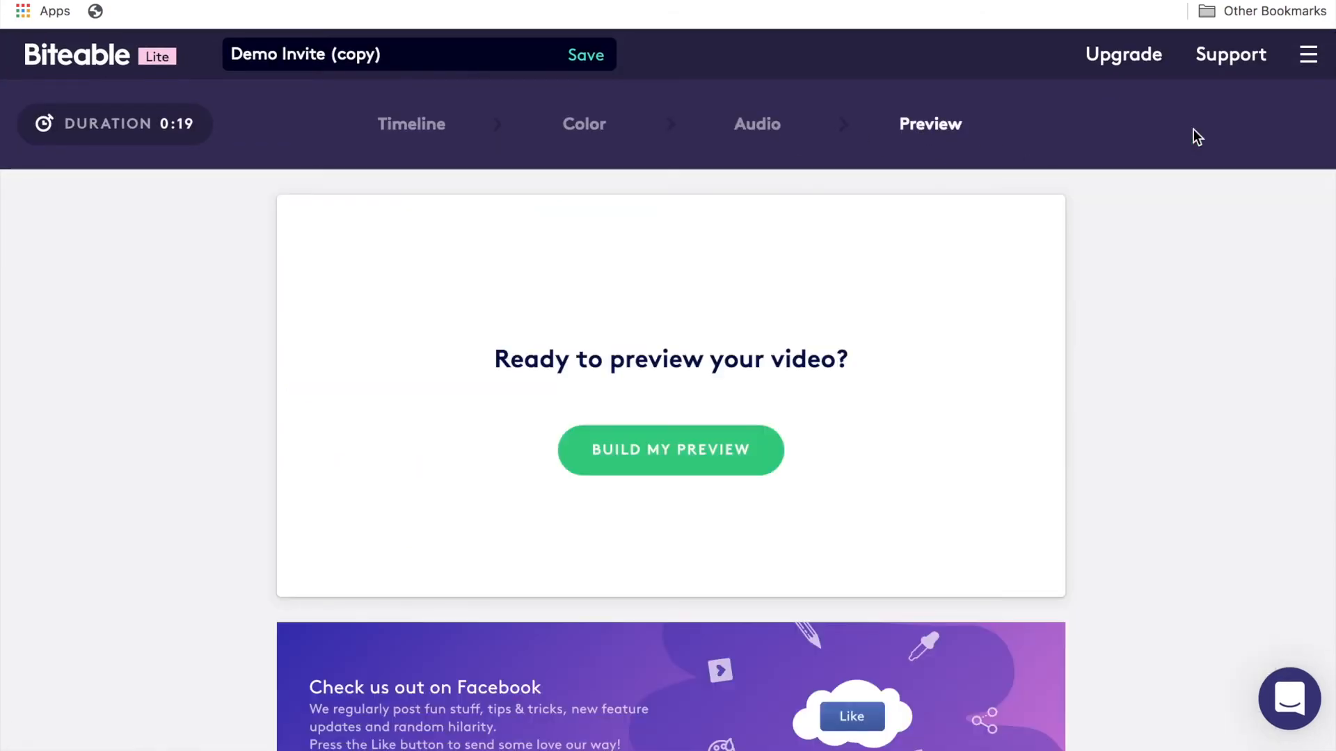
{"action": "left_click", "coordinate": [694, 449]}
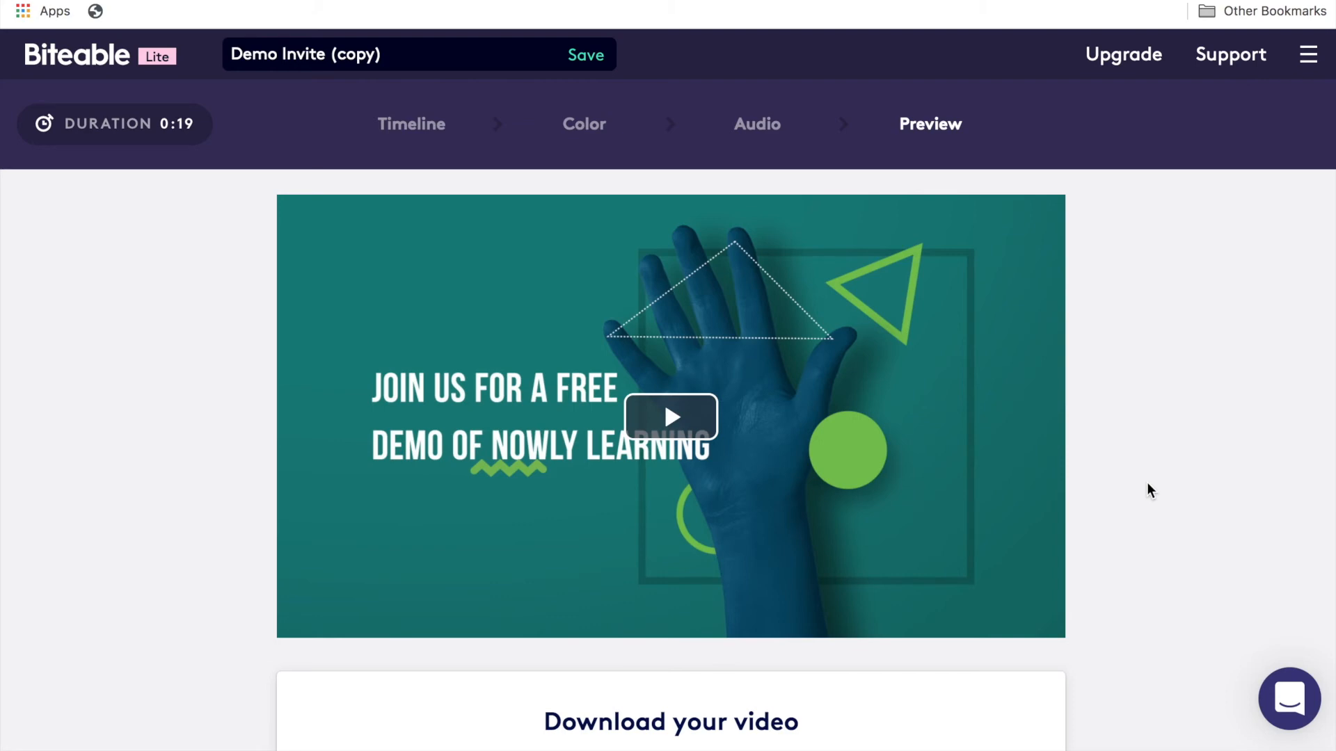
{"action": "left_click", "coordinate": [669, 417]}
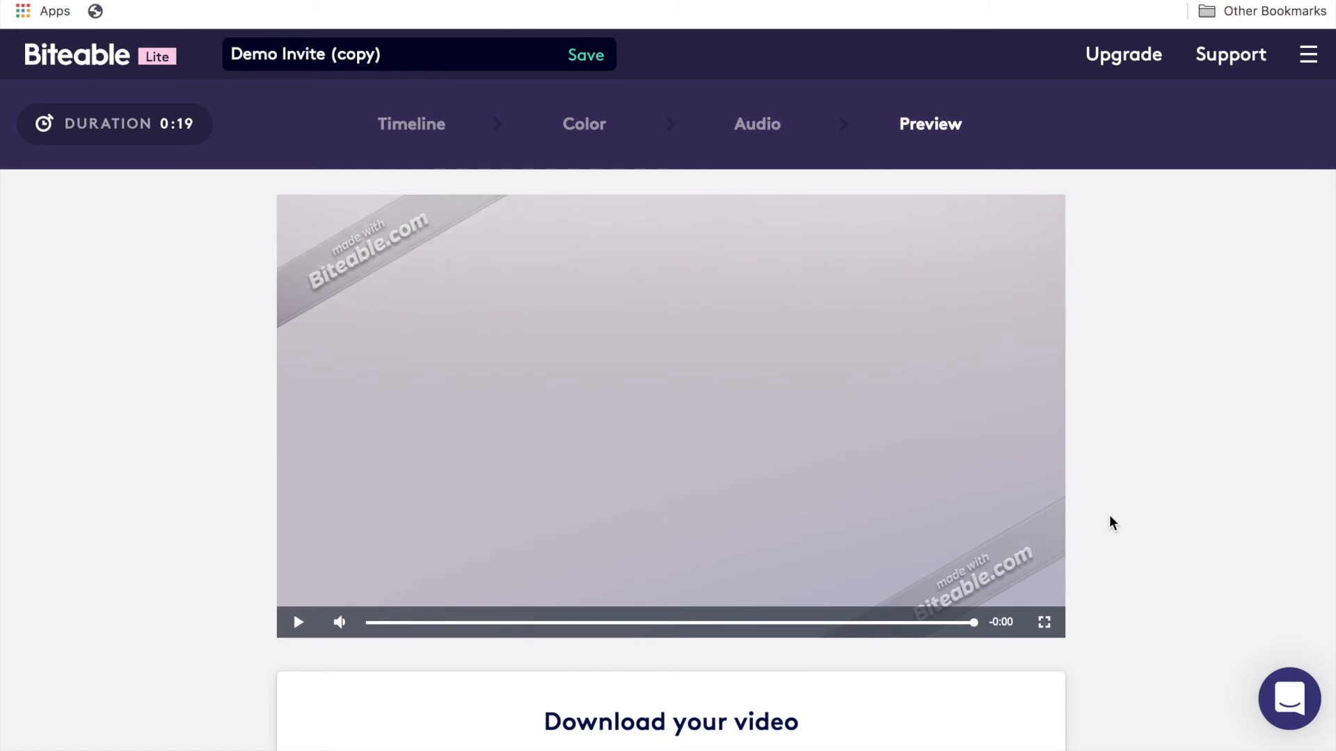
Publish the video to a shareable Biteable page.
{"action": "scroll", "coordinate": [1110, 518], "scroll_direction": "down", "scroll_amount": 4}
{"action": "scroll", "coordinate": [1111, 521], "scroll_direction": "down", "scroll_amount": 4}
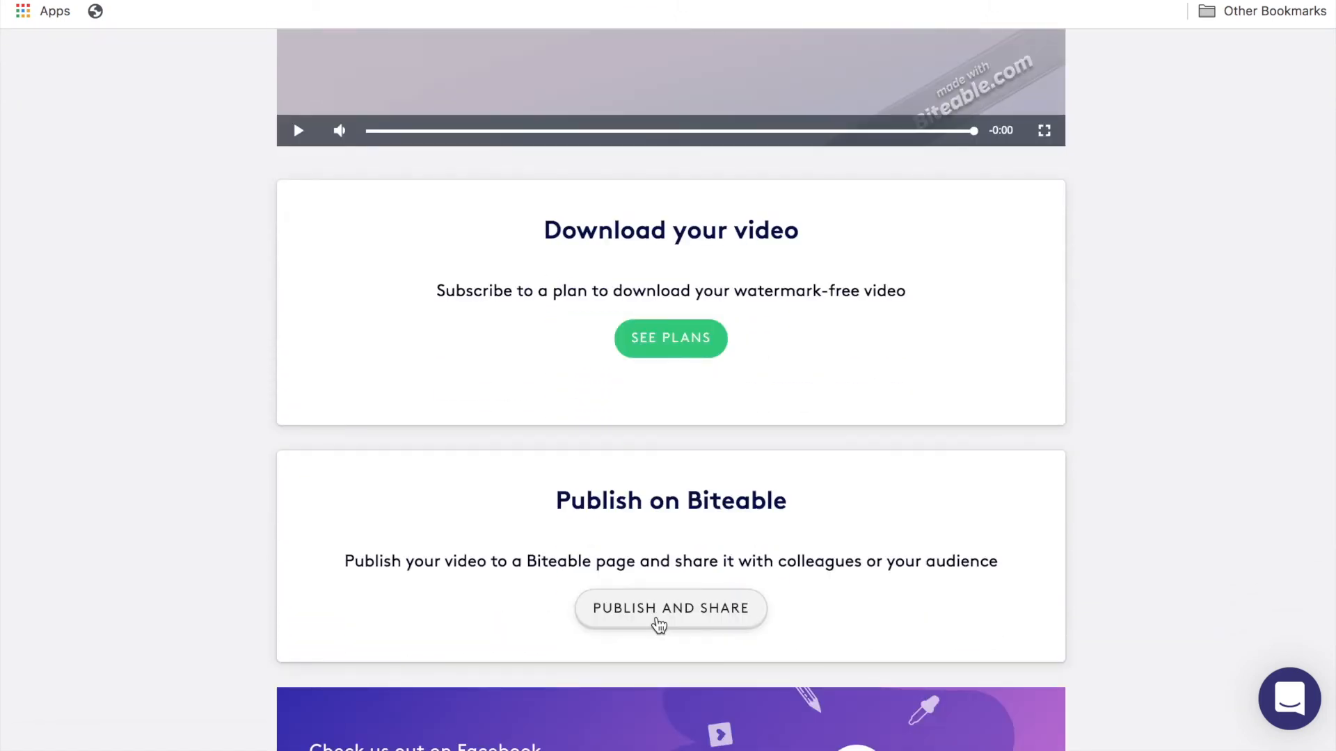
{"action": "left_click", "coordinate": [657, 623]}
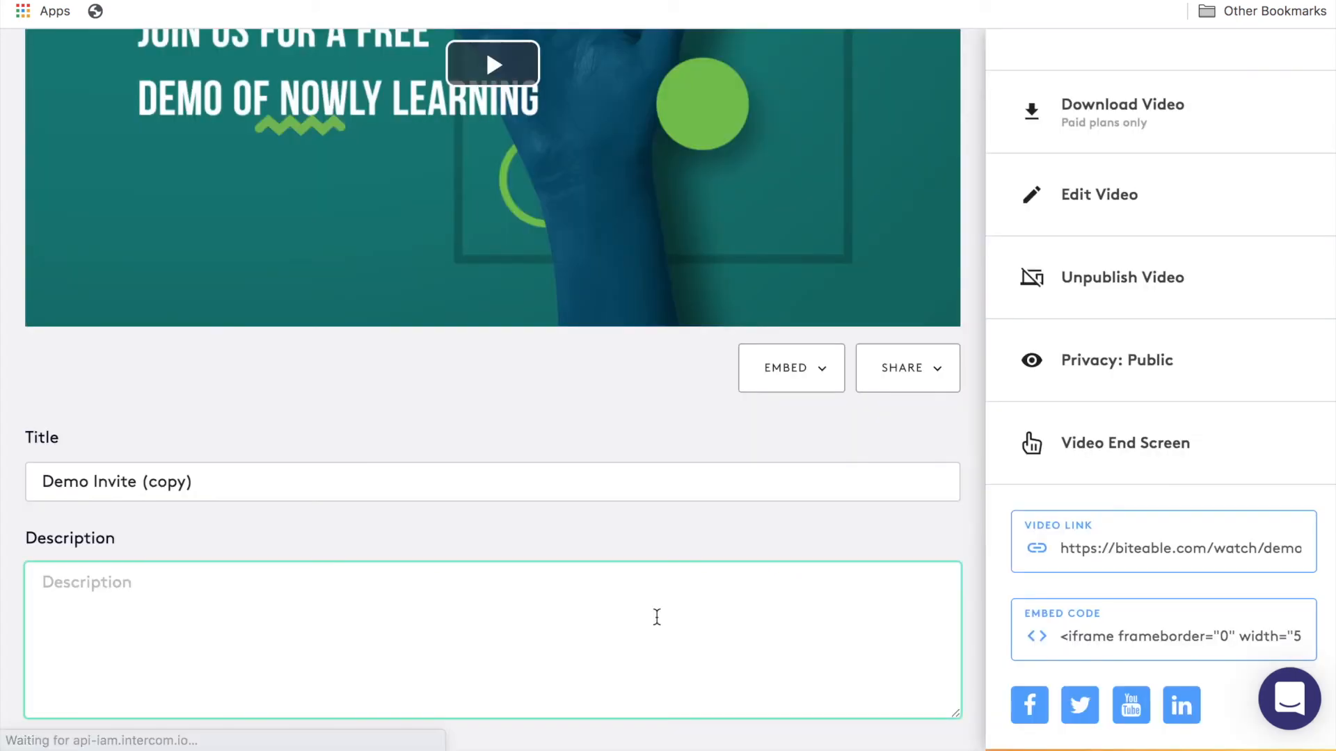
Replace the published video's title with "Nowly Demo".
{"action": "scroll", "coordinate": [441, 565], "scroll_direction": "up", "scroll_amount": 2}
{"action": "left_click", "coordinate": [442, 565]}
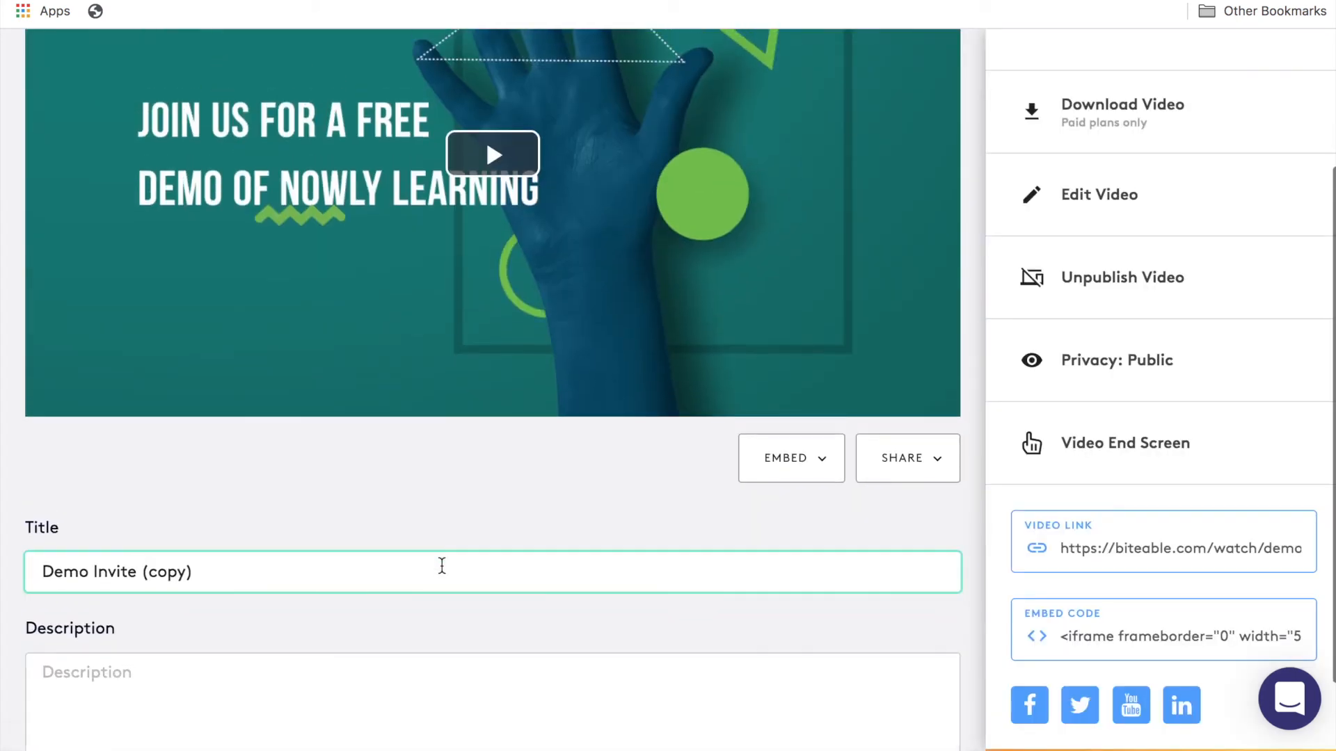
{"action": "left_click_drag", "start_coordinate": [211, 569], "coordinate": [3, 560]}
{"action": "type", "text": "Nowly Demo"}
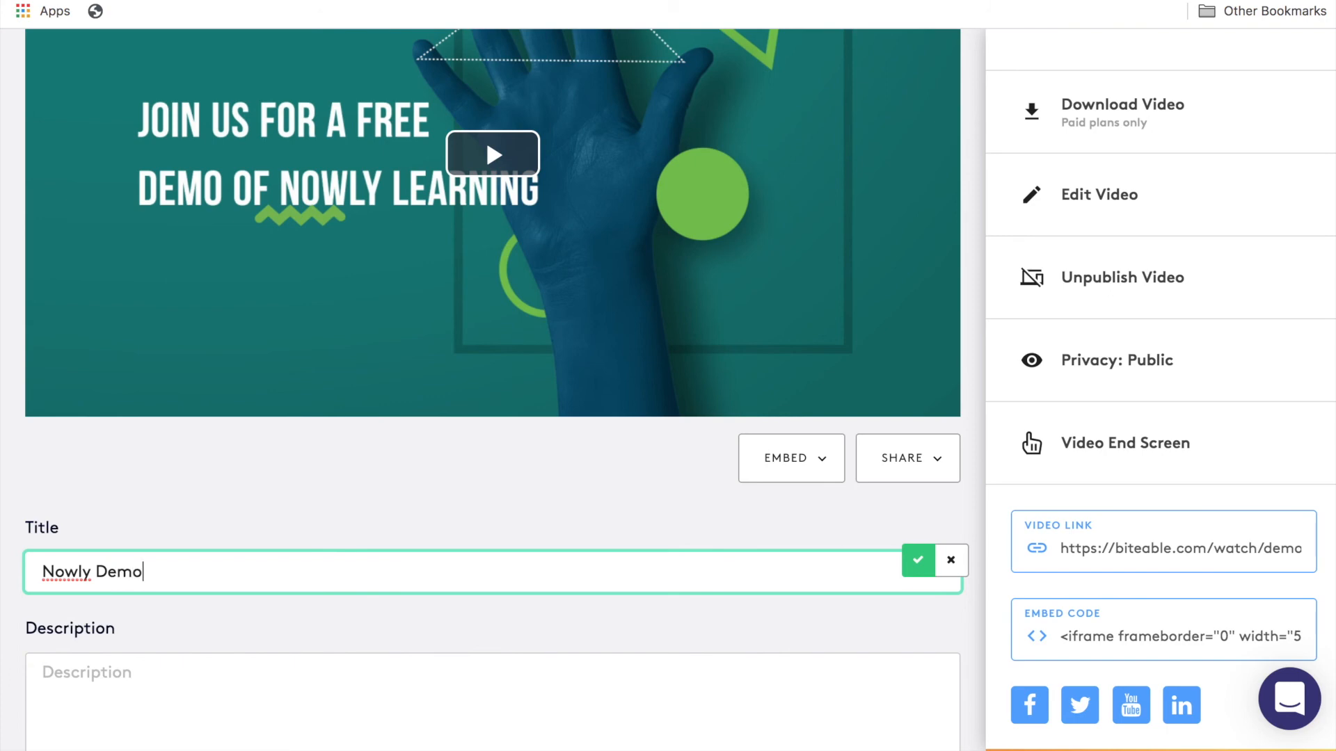
{"action": "scroll", "coordinate": [418, 581], "scroll_direction": "down", "scroll_amount": 2}
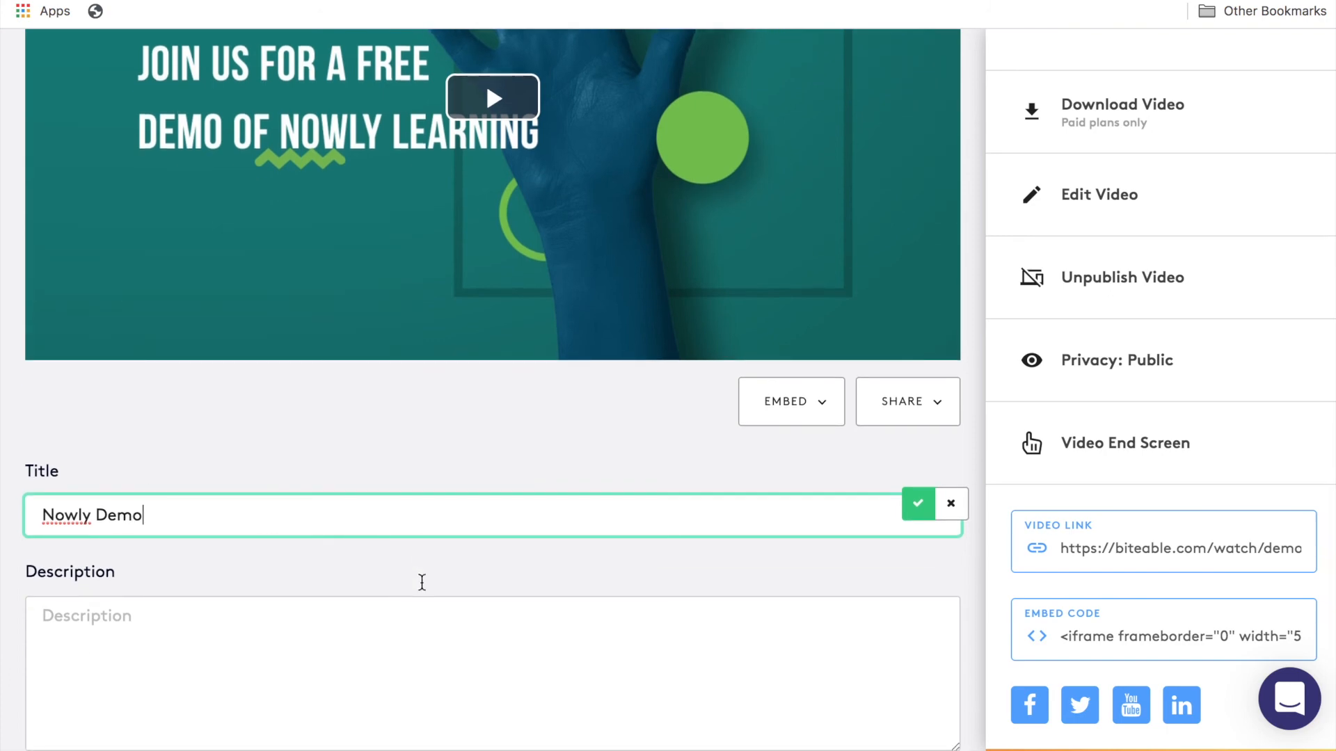
{"action": "scroll", "coordinate": [422, 581], "scroll_direction": "down", "scroll_amount": 1}
{"action": "scroll", "coordinate": [421, 582], "scroll_direction": "up", "scroll_amount": 5}
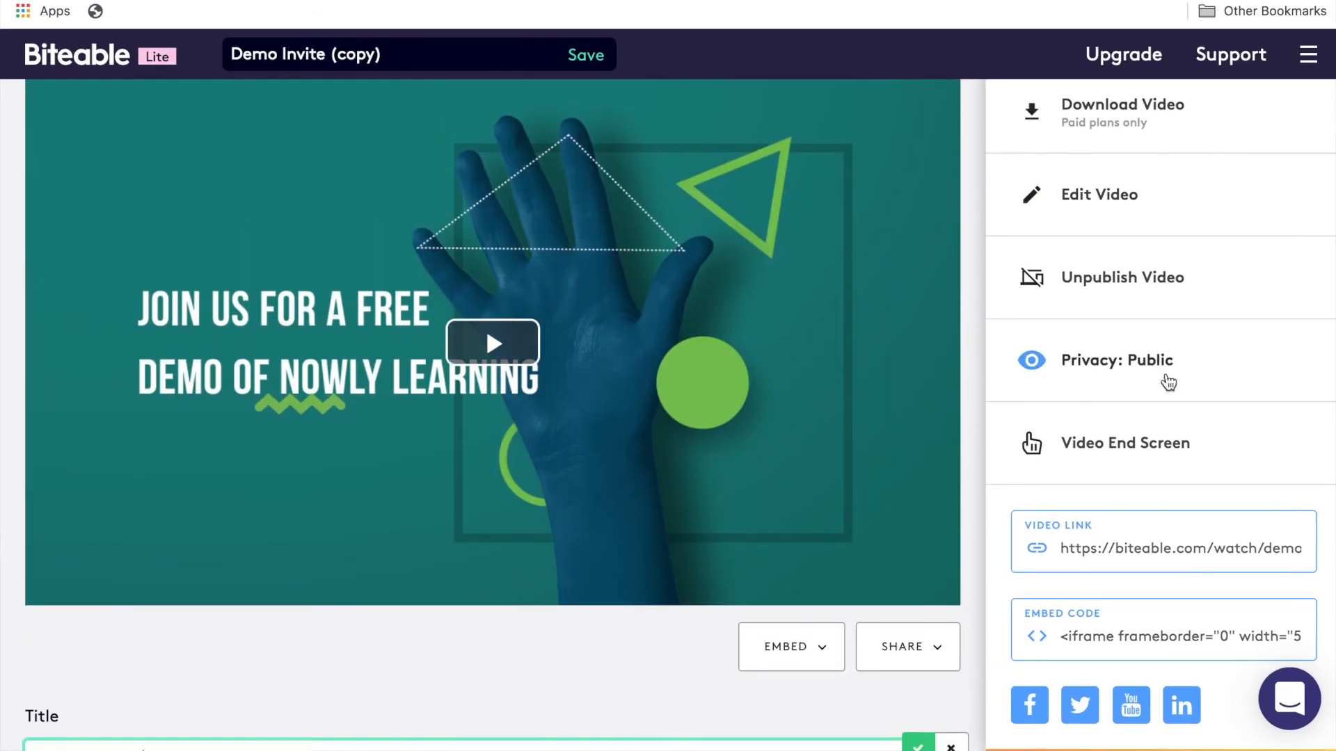
Select the published video's link and look through its social sharing options.
{"action": "scroll", "coordinate": [493, 390], "scroll_direction": "down", "scroll_amount": 2}
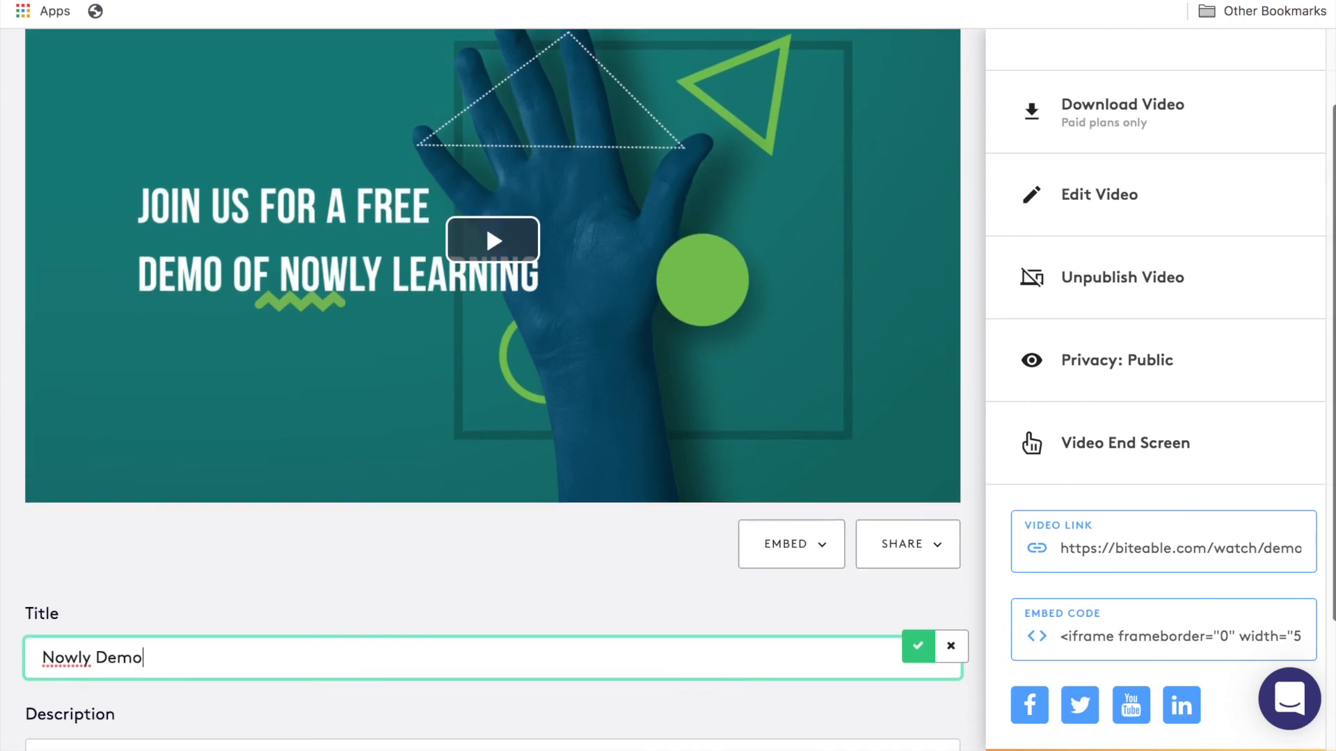
{"action": "left_click", "coordinate": [1041, 551]}
{"action": "triple_click", "coordinate": [1138, 549]}
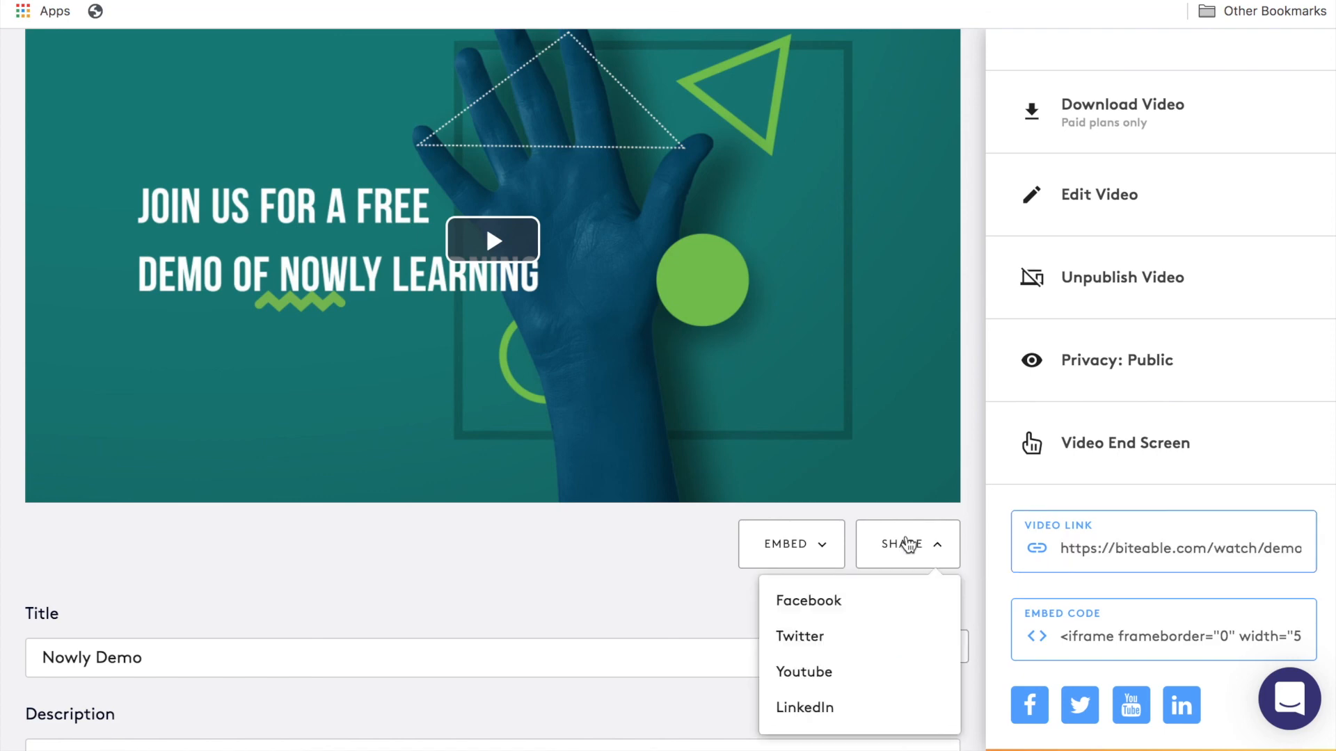
{"action": "left_click", "coordinate": [548, 603]}
{"action": "scroll", "coordinate": [549, 602], "scroll_direction": "up", "scroll_amount": 3}
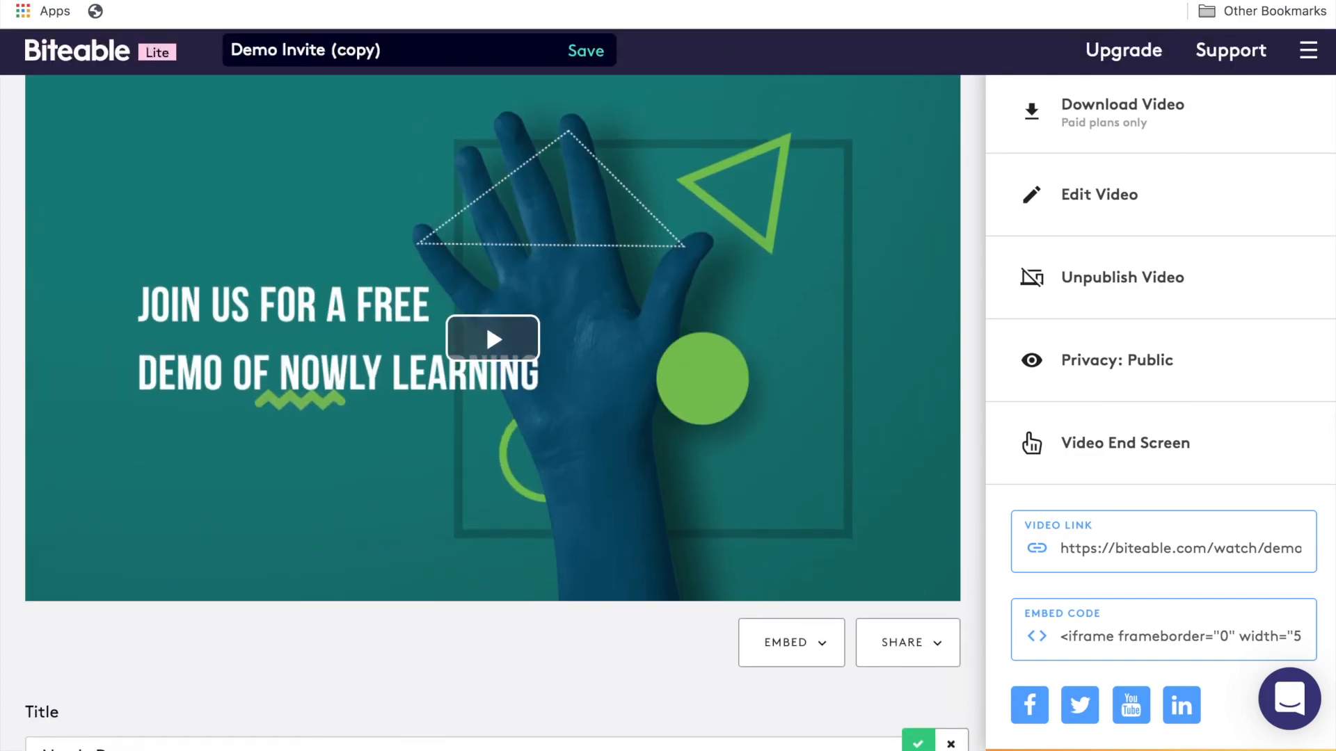